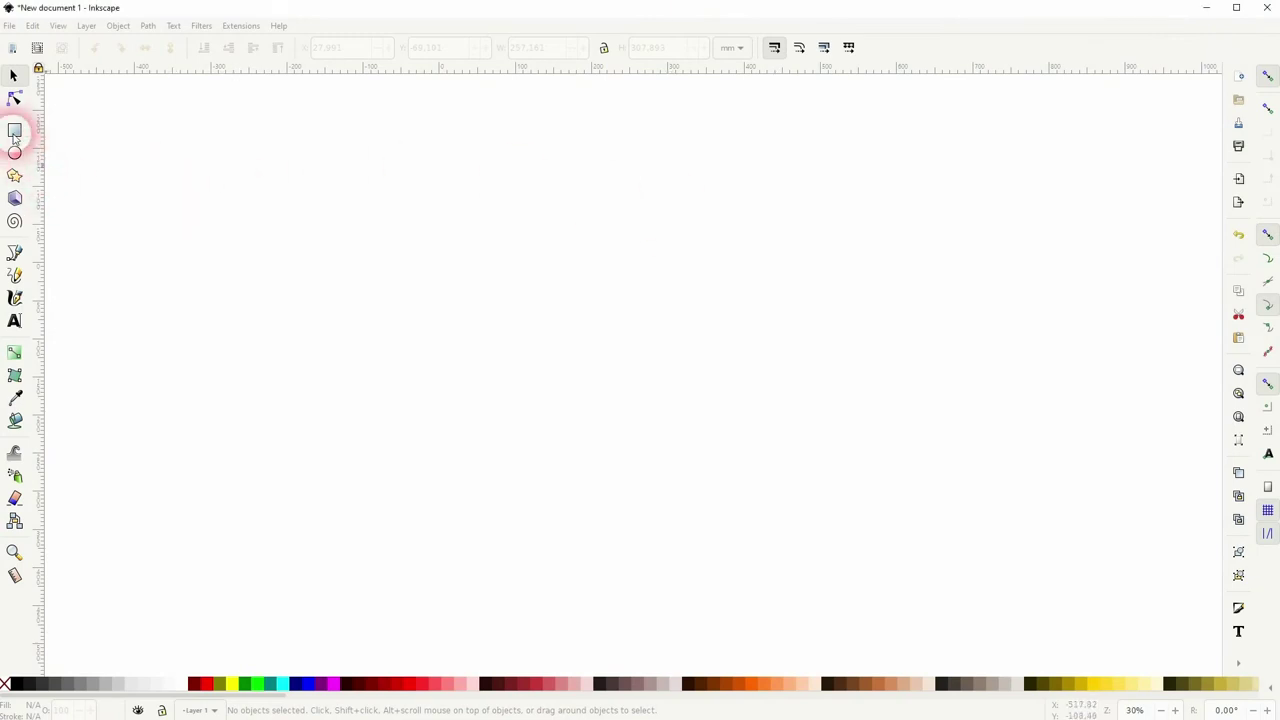
Draw a tall black 244.04 × 286.03 mm body rectangle and shift it slightly left.
click(14, 131)
drag(570, 241, 757, 460)
click(14, 75)
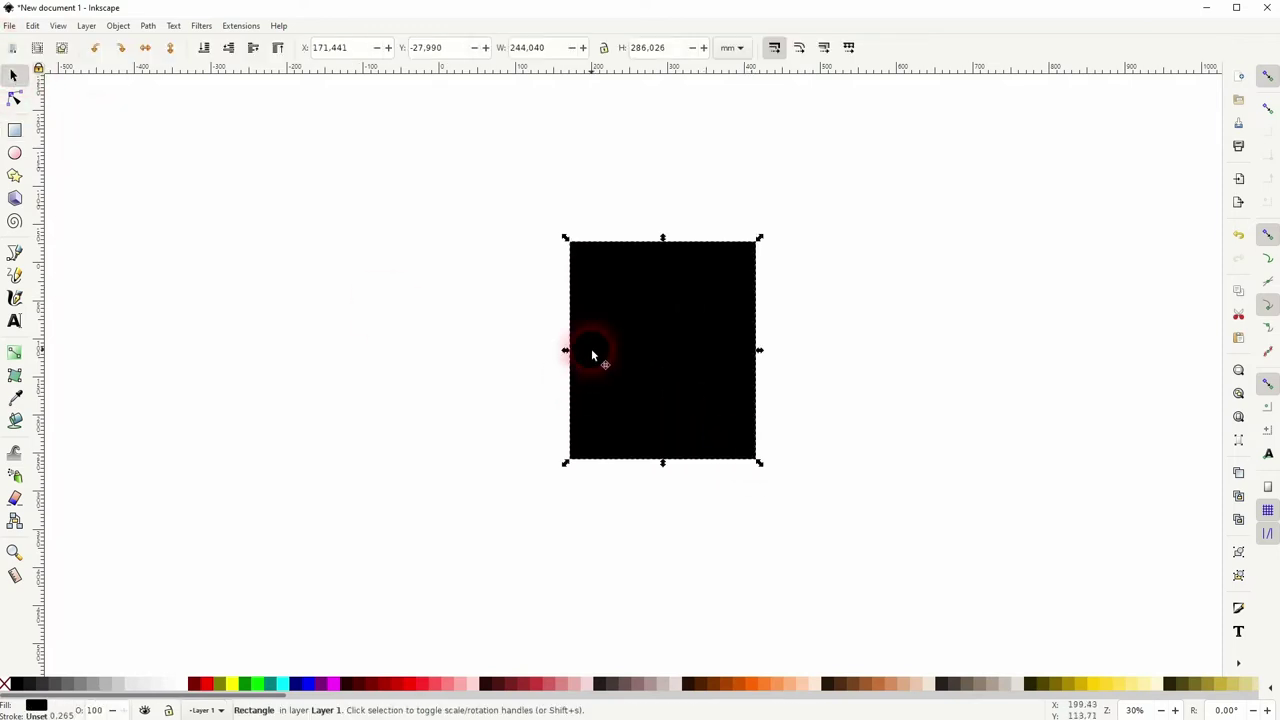
drag(591, 348, 530, 345)
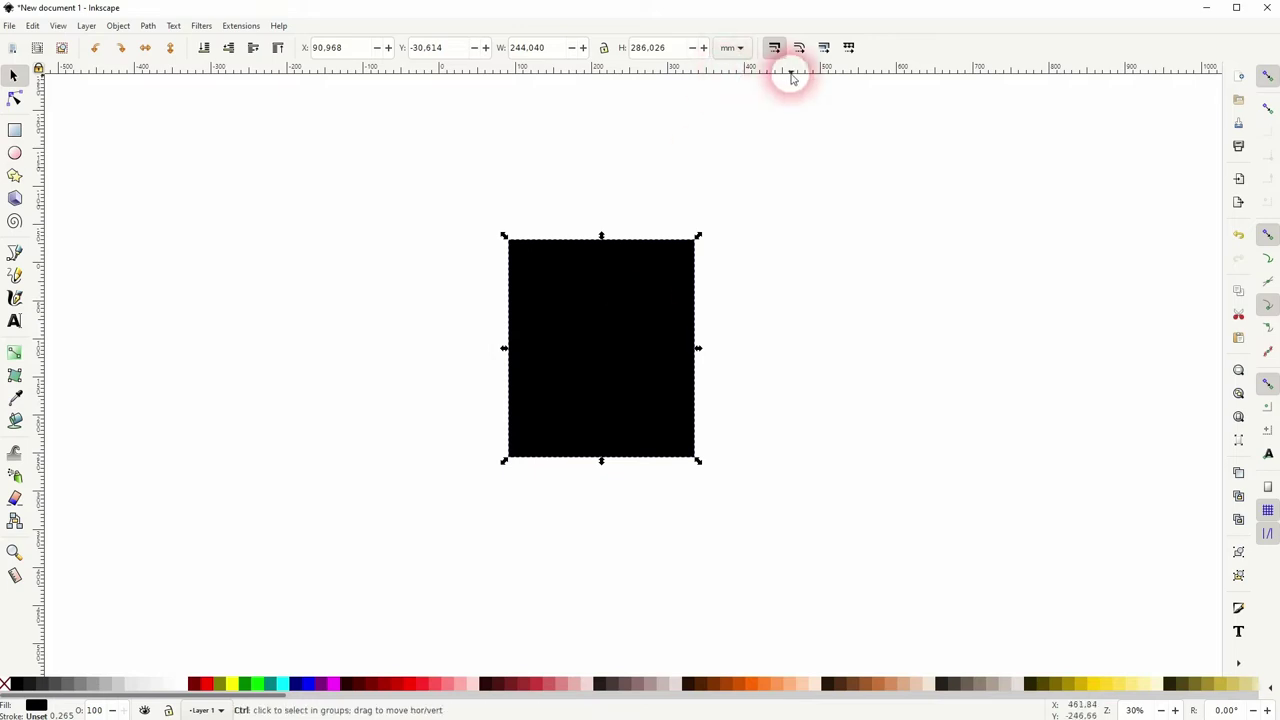
Lay a horizontal guide along the body's top edge and enable snapping to guides and corners.
drag(749, 72, 700, 240)
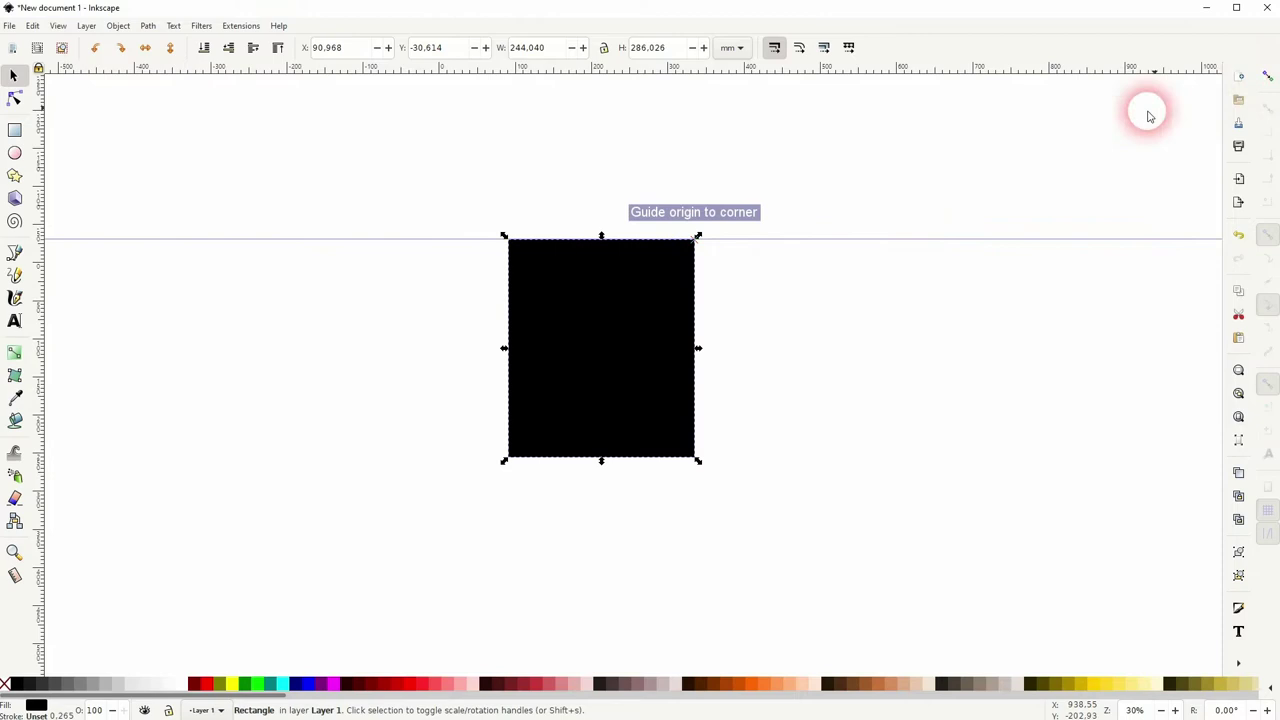
click(1267, 76)
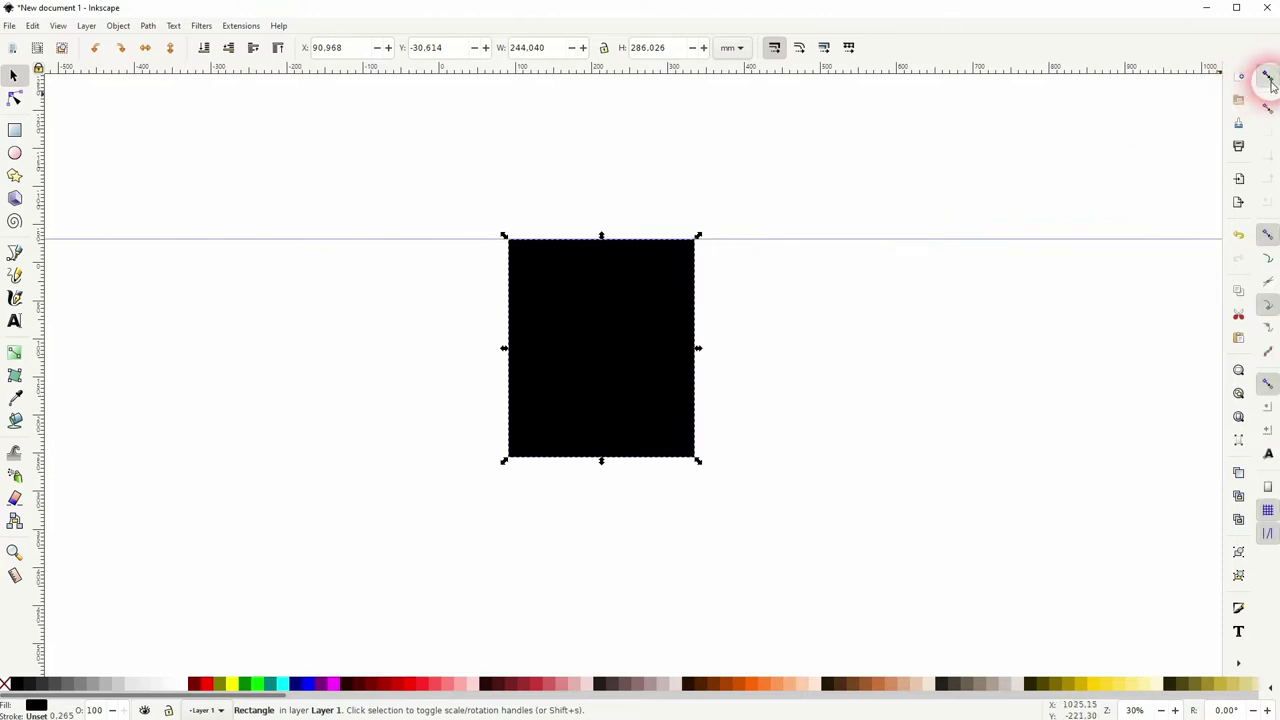
click(882, 350)
click(14, 130)
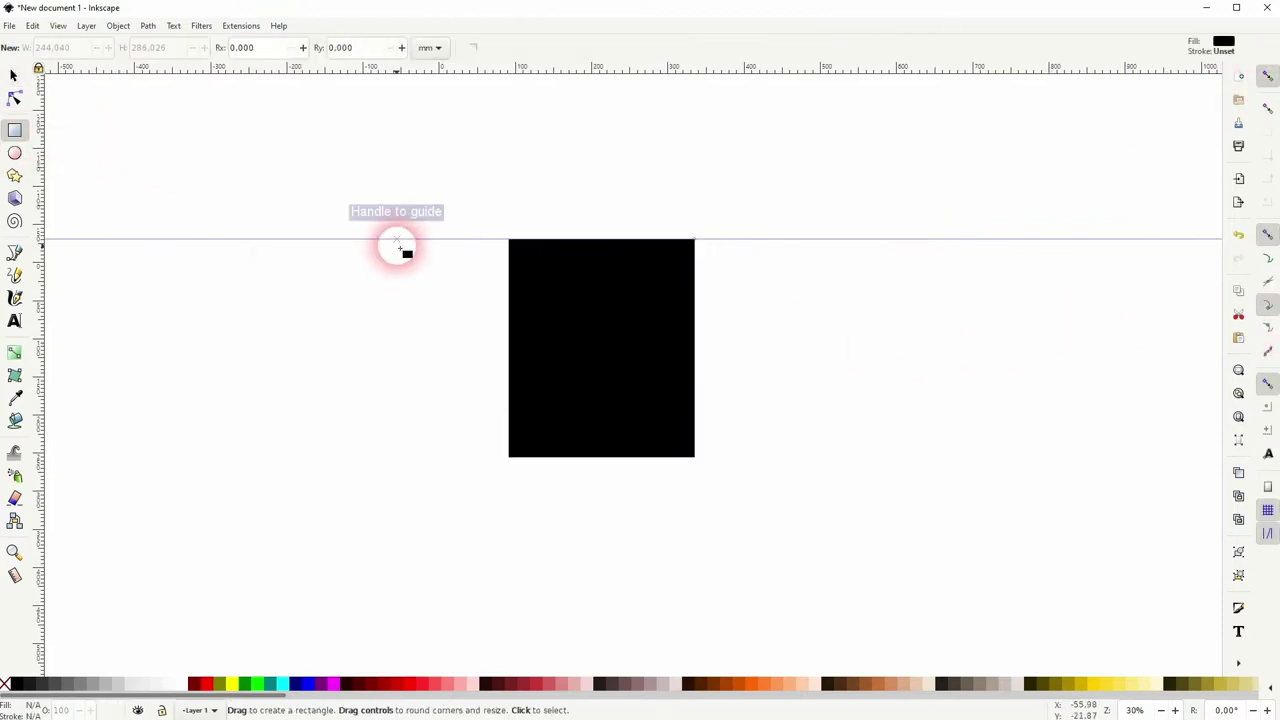
Draw a wide lid bar on the guide and narrow it from both sides.
drag(400, 240, 775, 277)
click(13, 76)
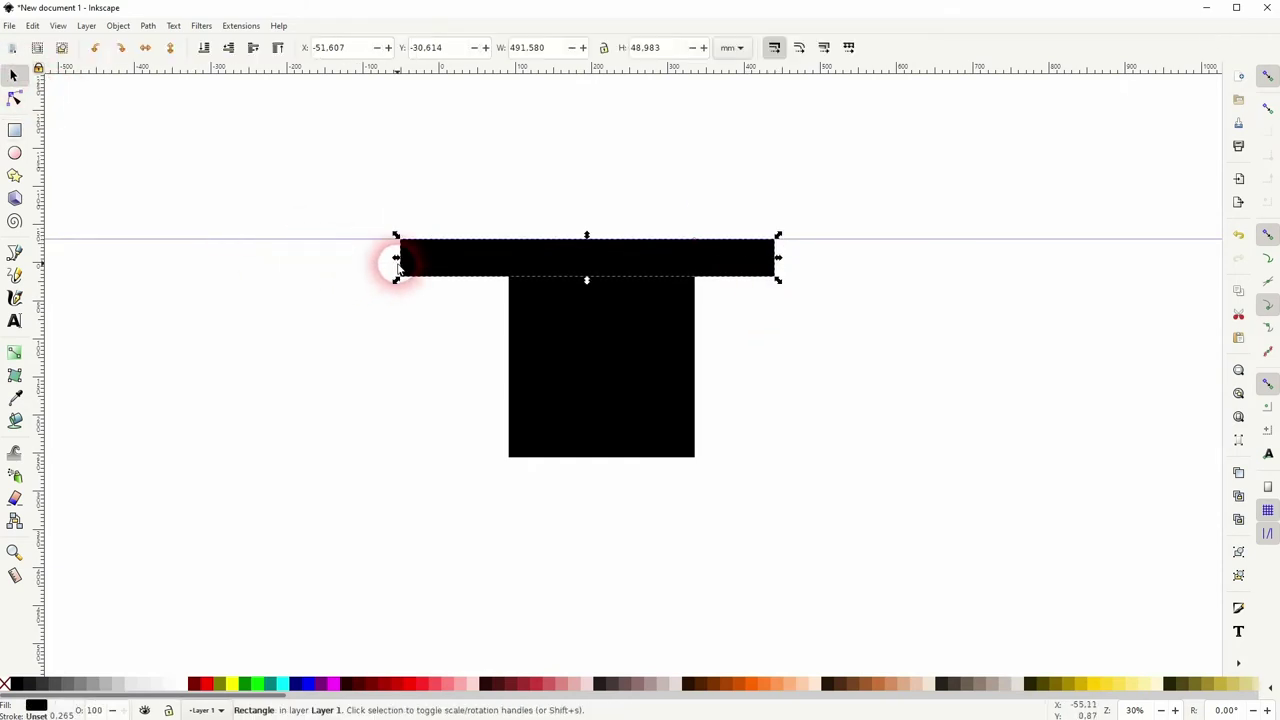
drag(397, 262, 476, 262)
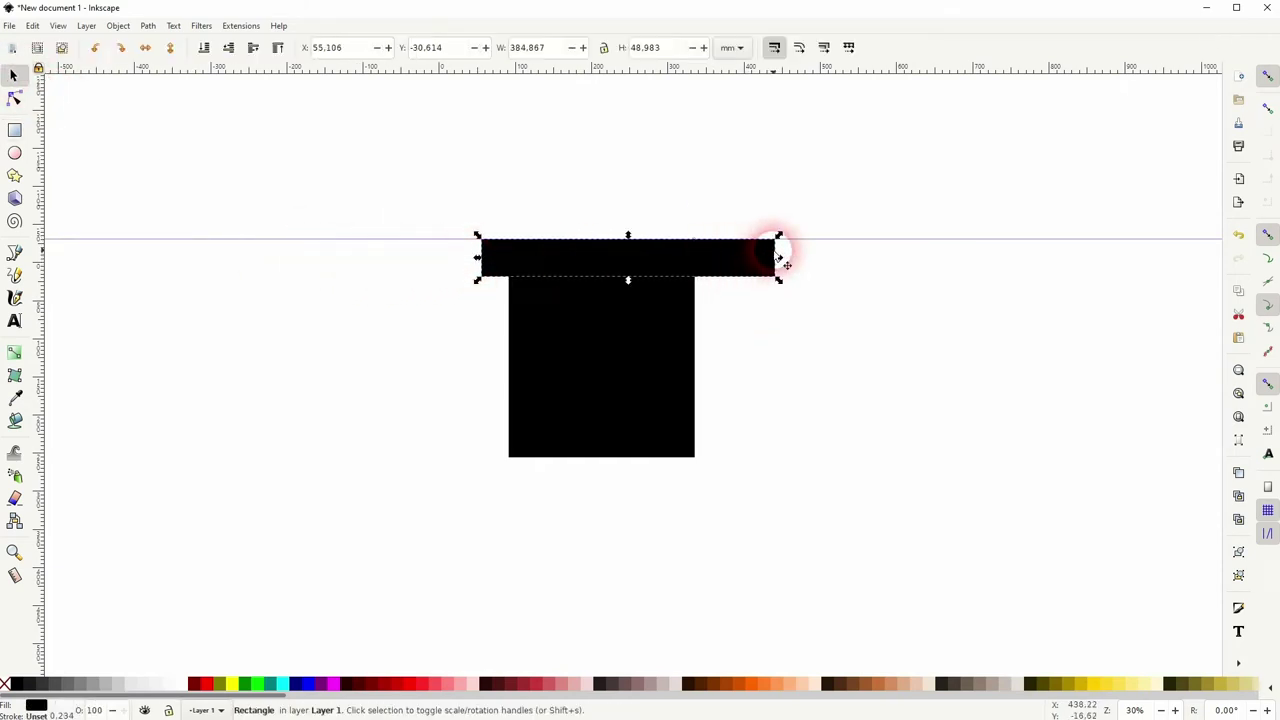
drag(779, 257, 731, 261)
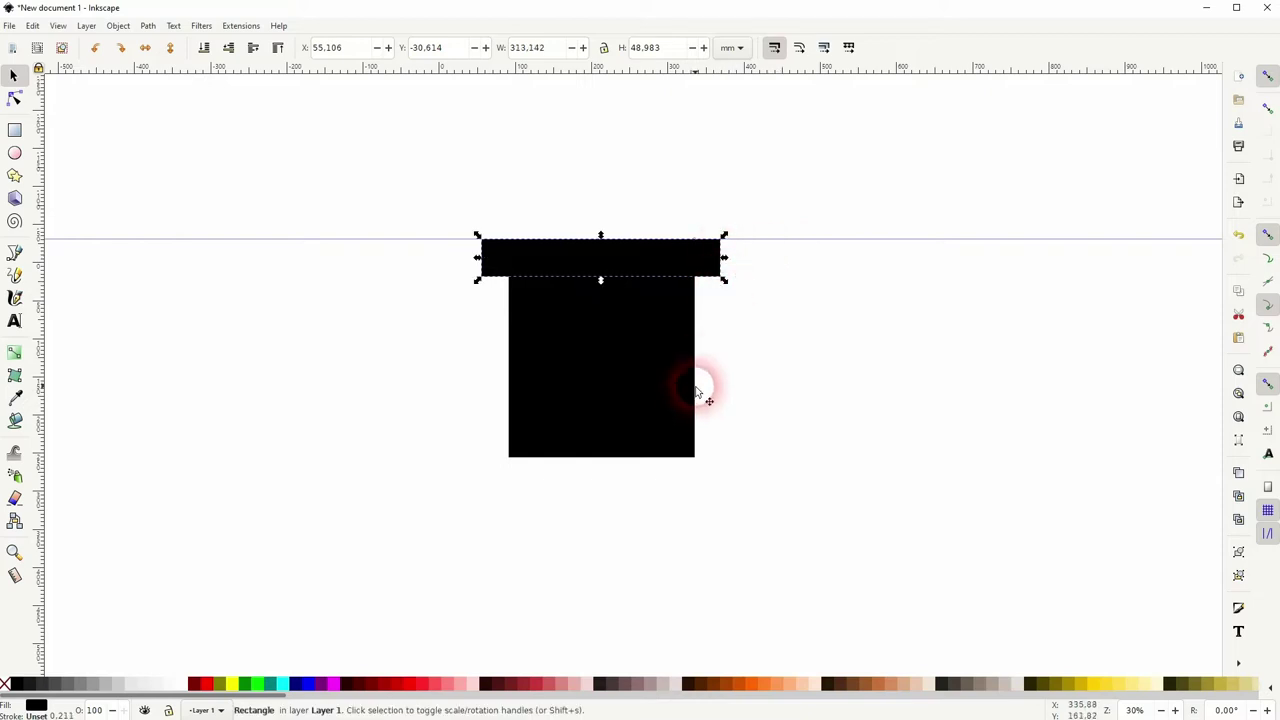
click(118, 25)
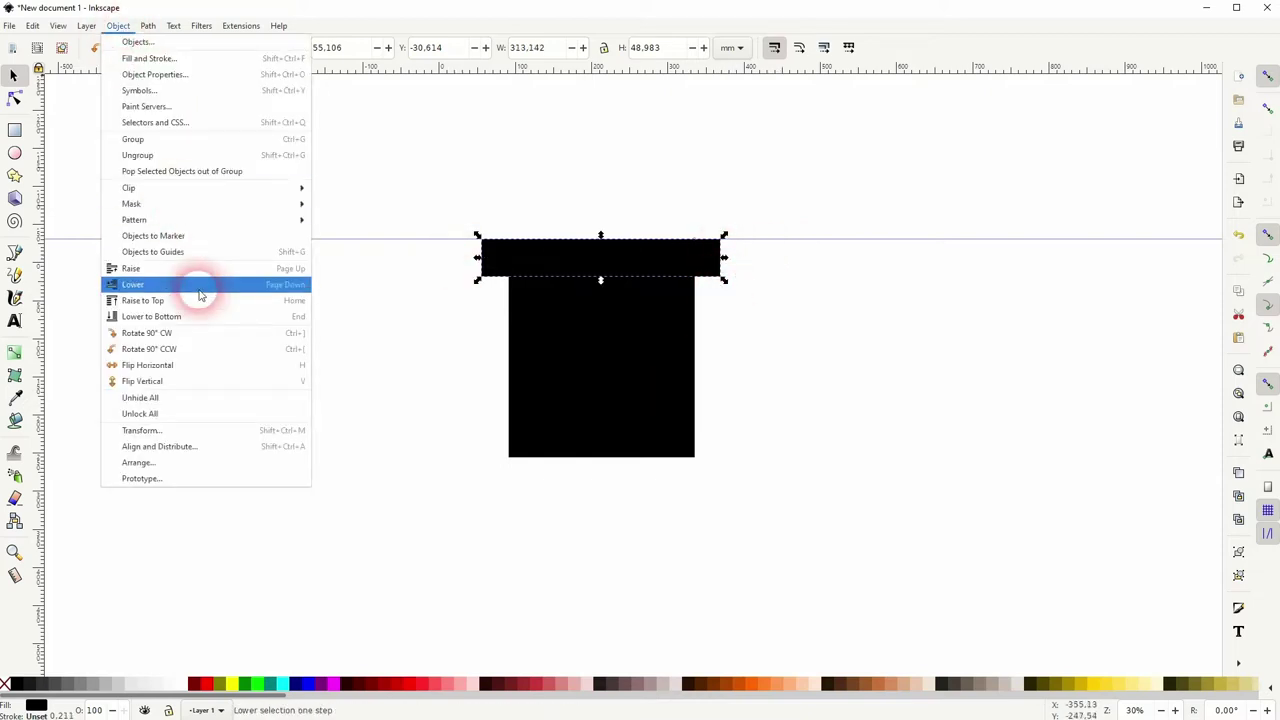
click(223, 447)
shift+click(641, 377)
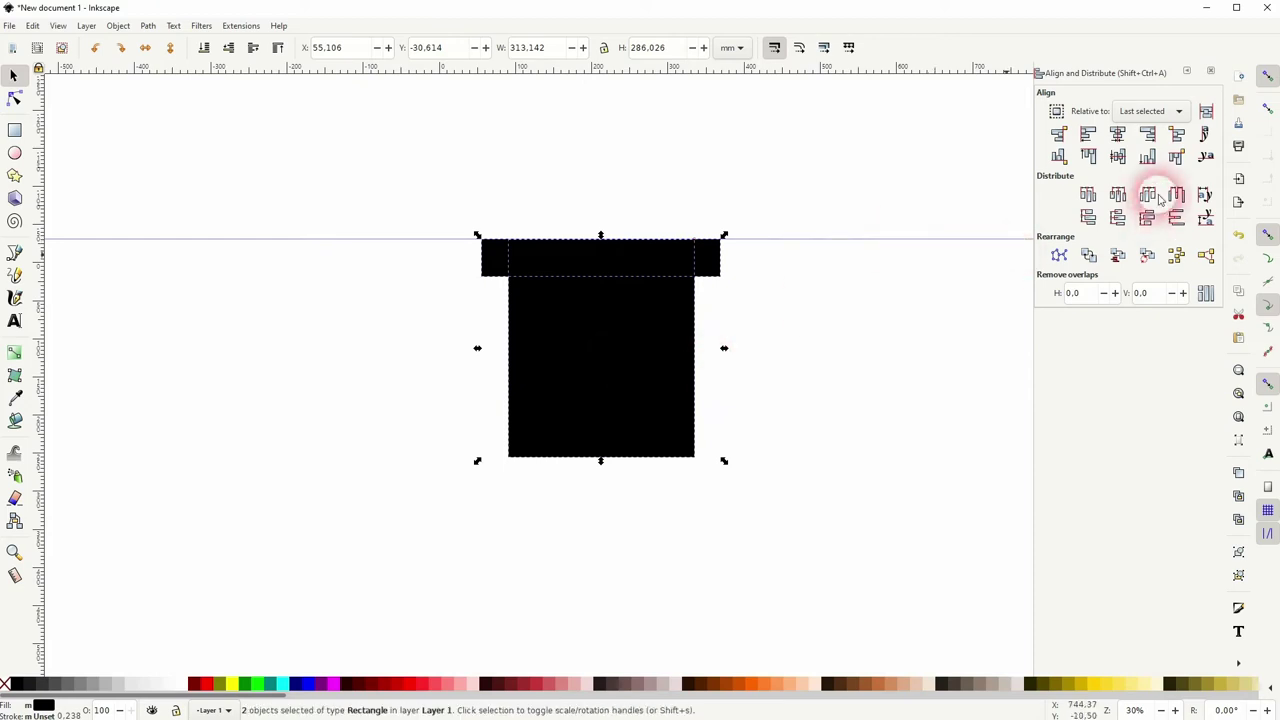
click(800, 330)
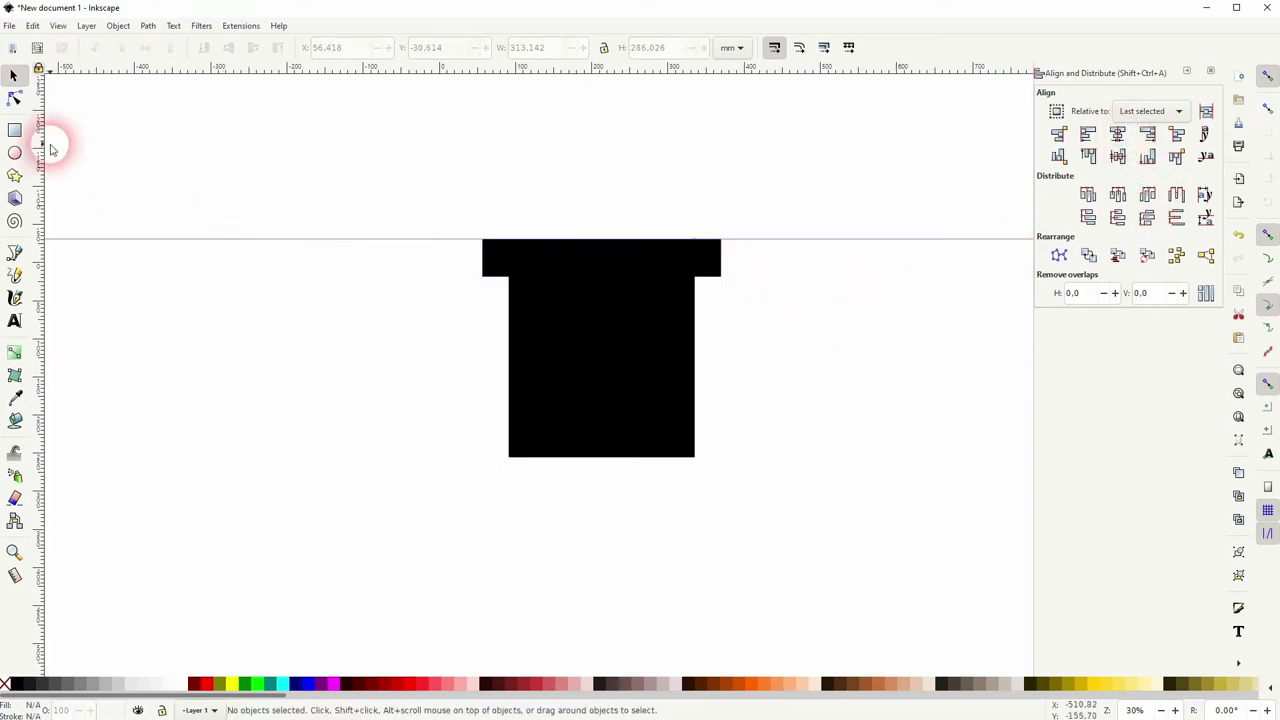
Draw a 108.46 × 45.48 mm handle above the lid and centre it over the body.
click(15, 131)
drag(559, 204, 641, 239)
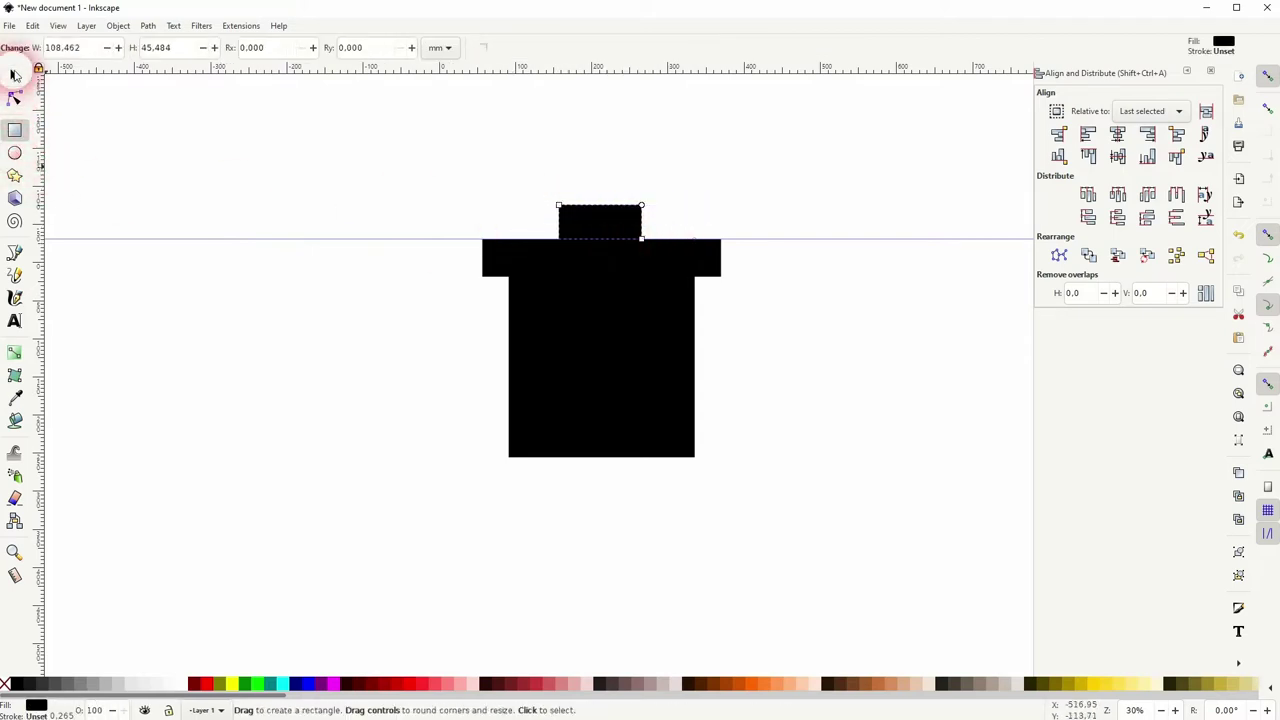
click(14, 75)
shift+click(674, 360)
click(825, 348)
click(1148, 108)
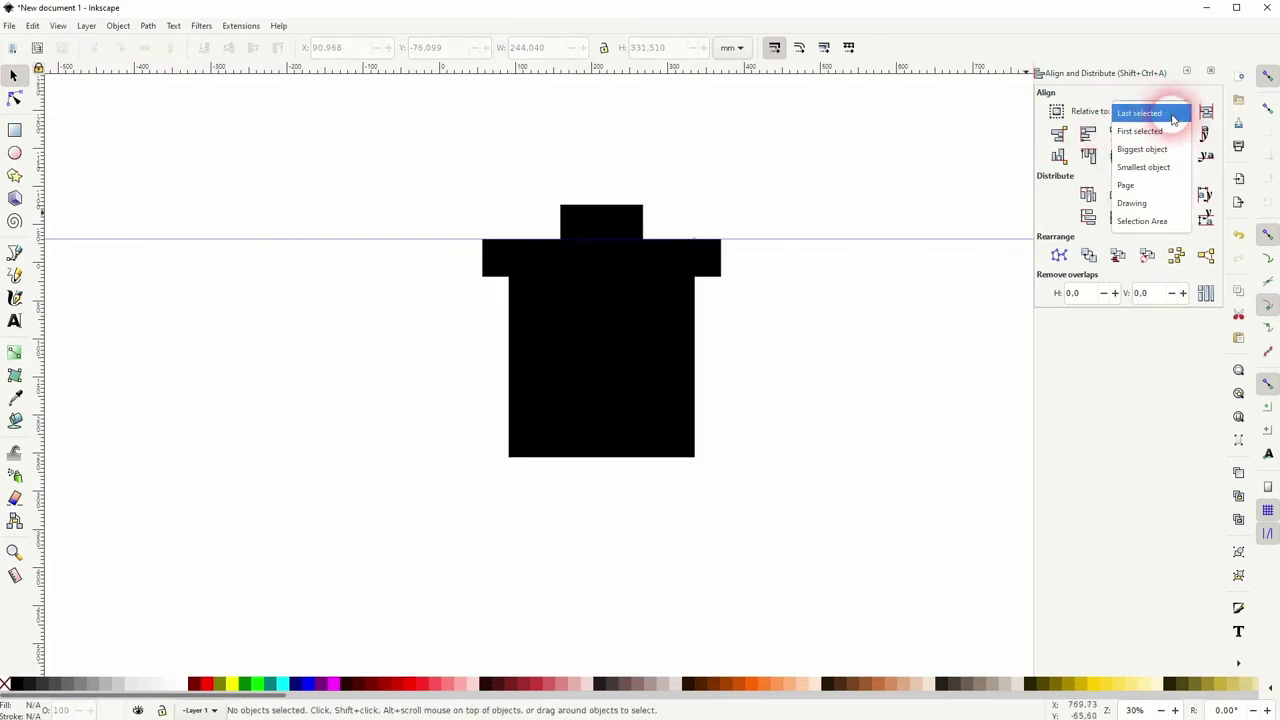
click(1166, 114)
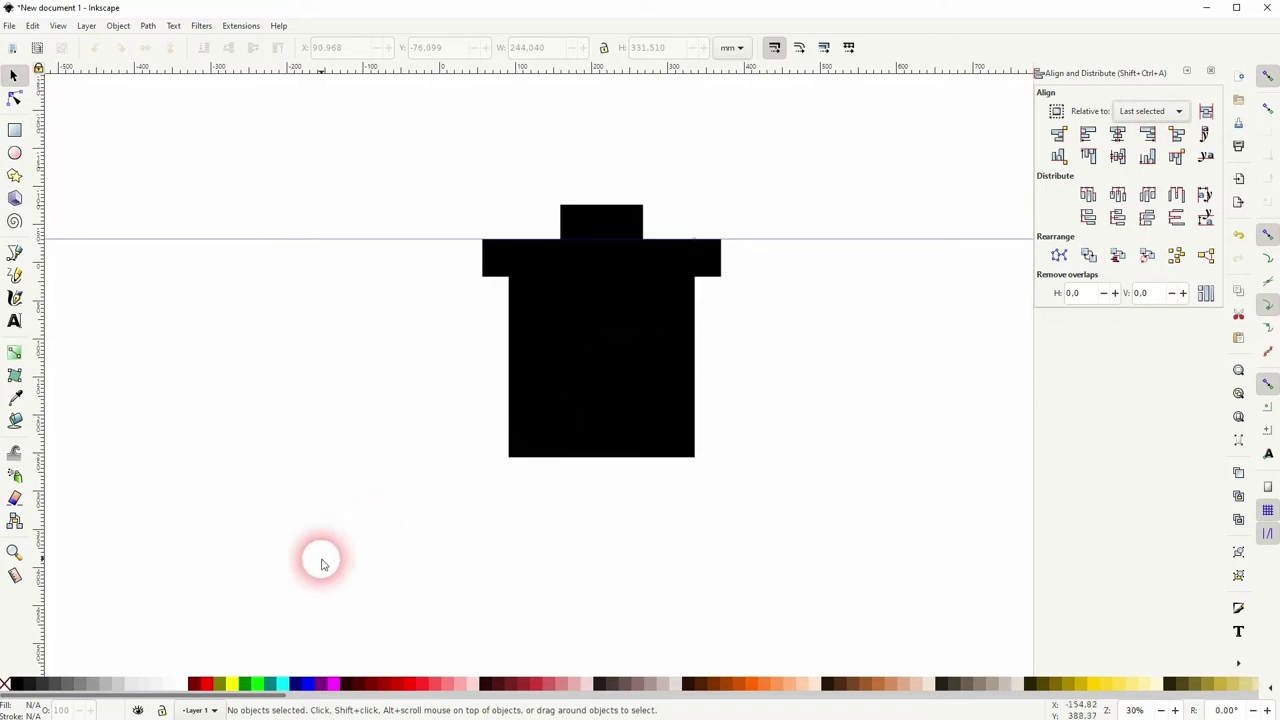
Convert the body, lid bar and handle rectangles into paths.
click(147, 27)
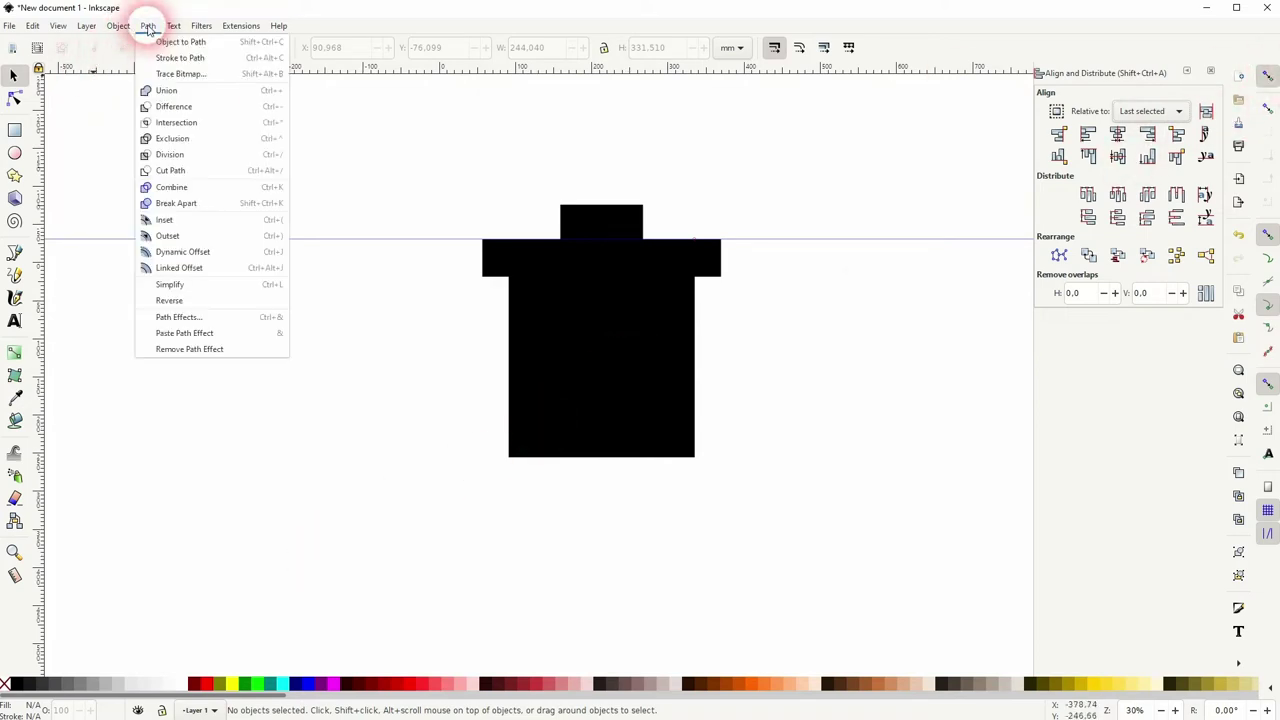
click(178, 317)
click(1123, 341)
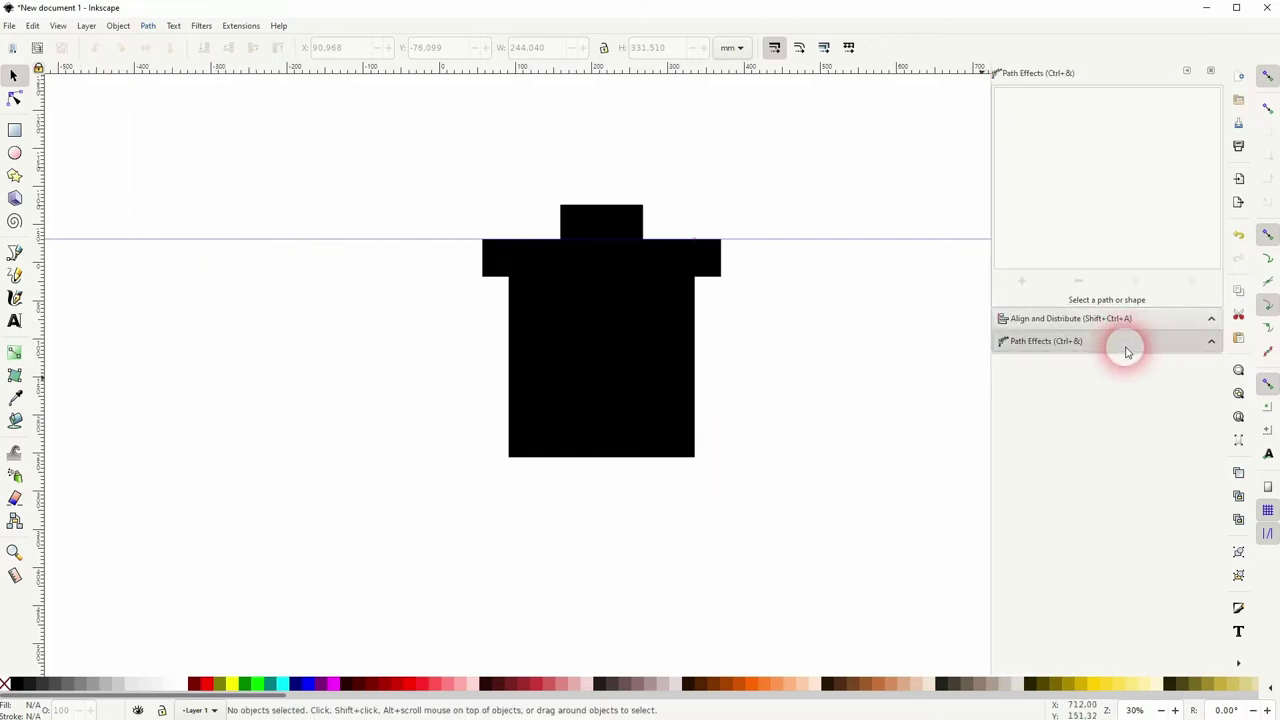
drag(323, 556, 815, 100)
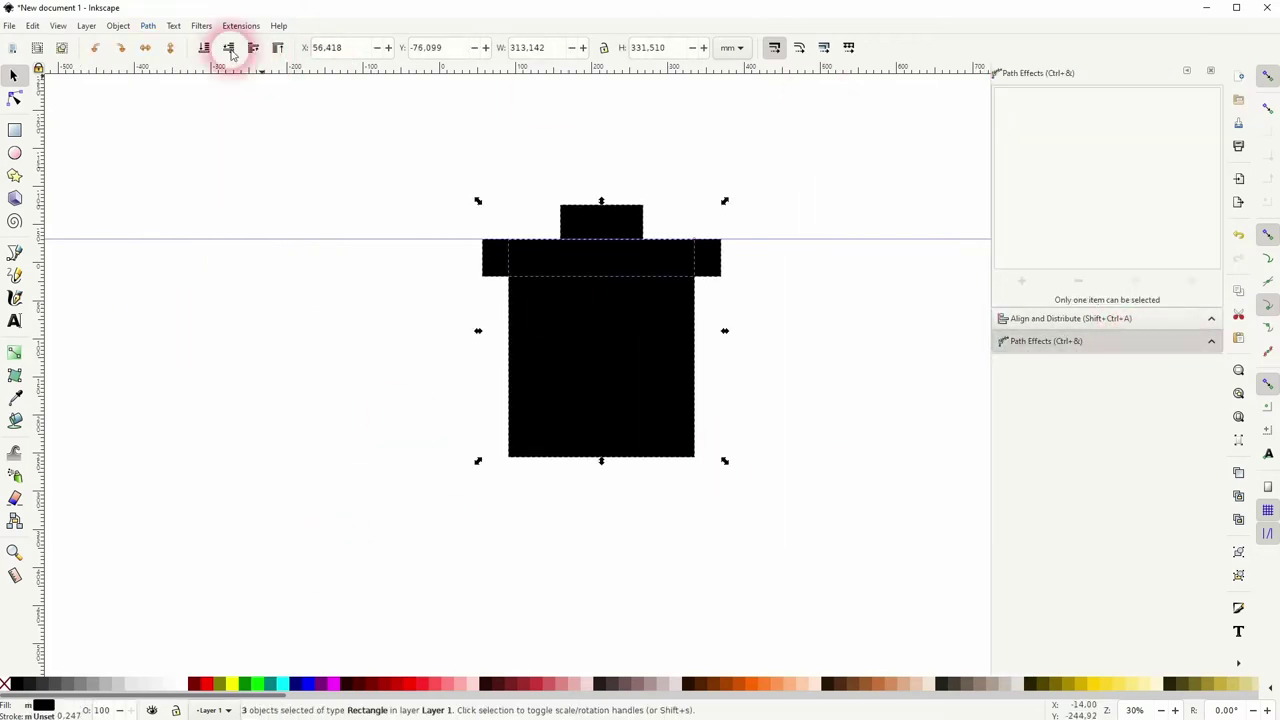
click(155, 28)
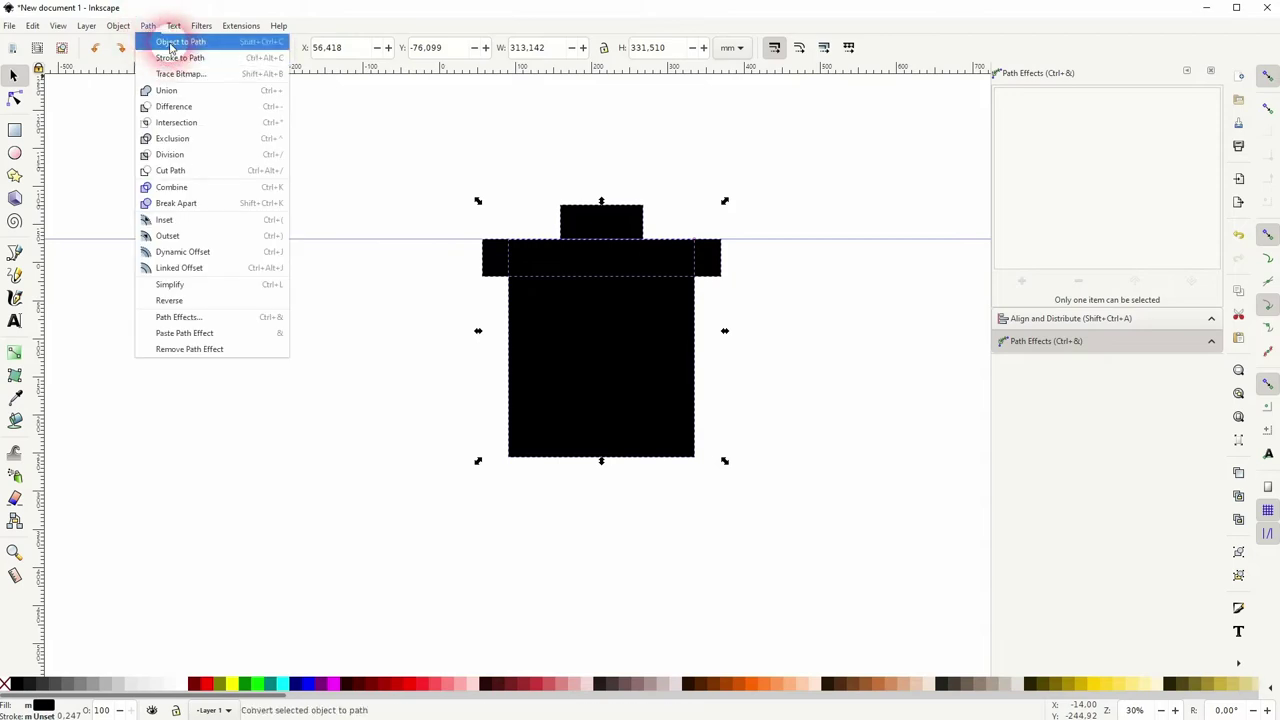
click(168, 42)
click(800, 368)
Round the body's corners with a Corners (Fillet/Chamfer) path effect.
click(654, 380)
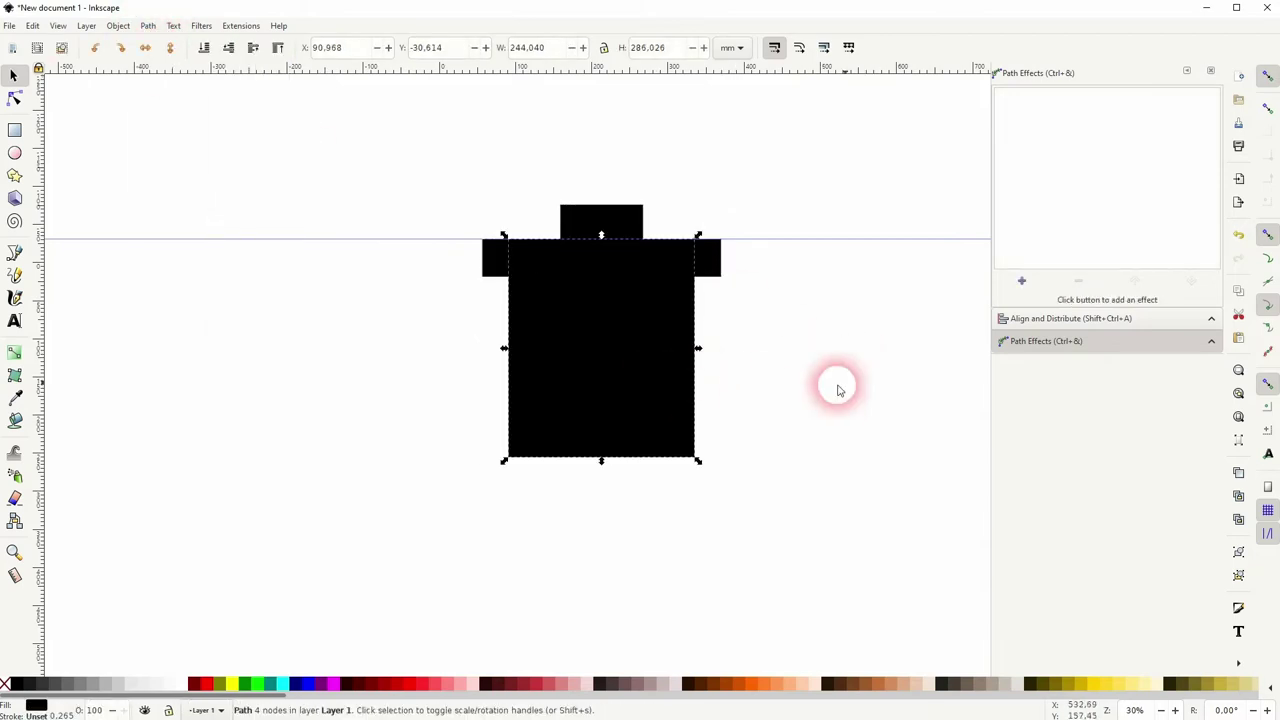
click(1035, 284)
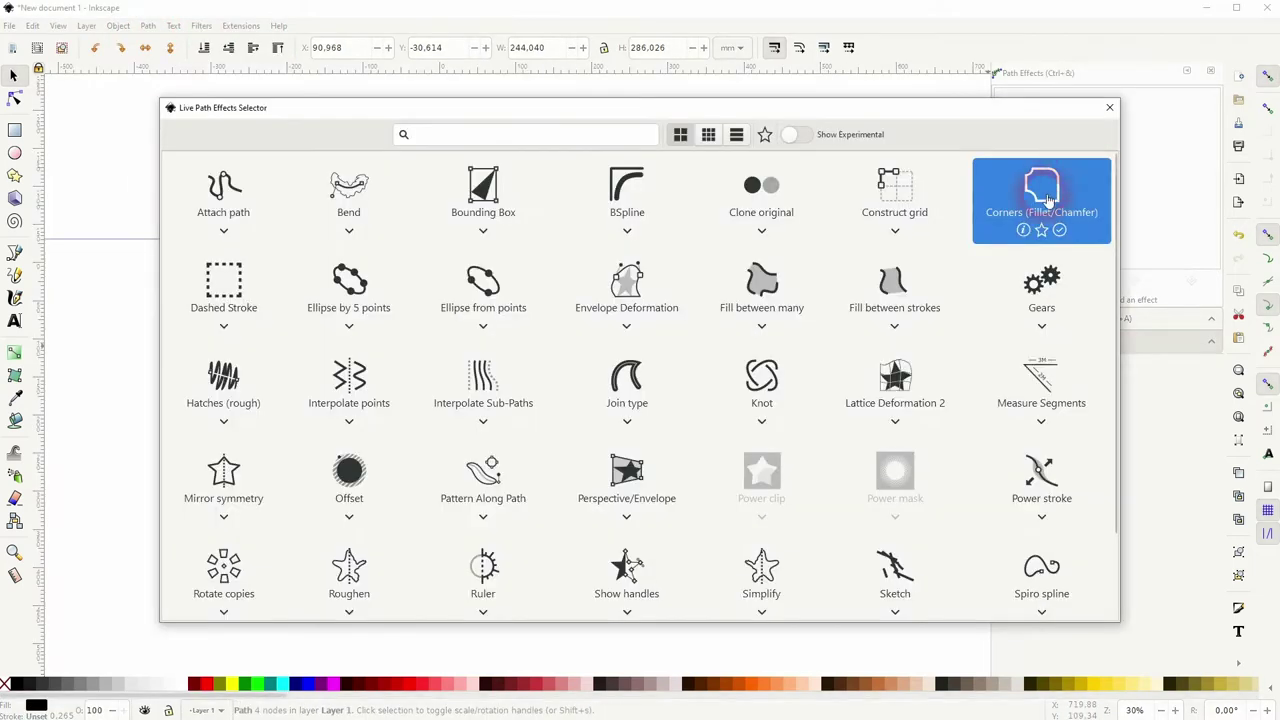
click(1047, 200)
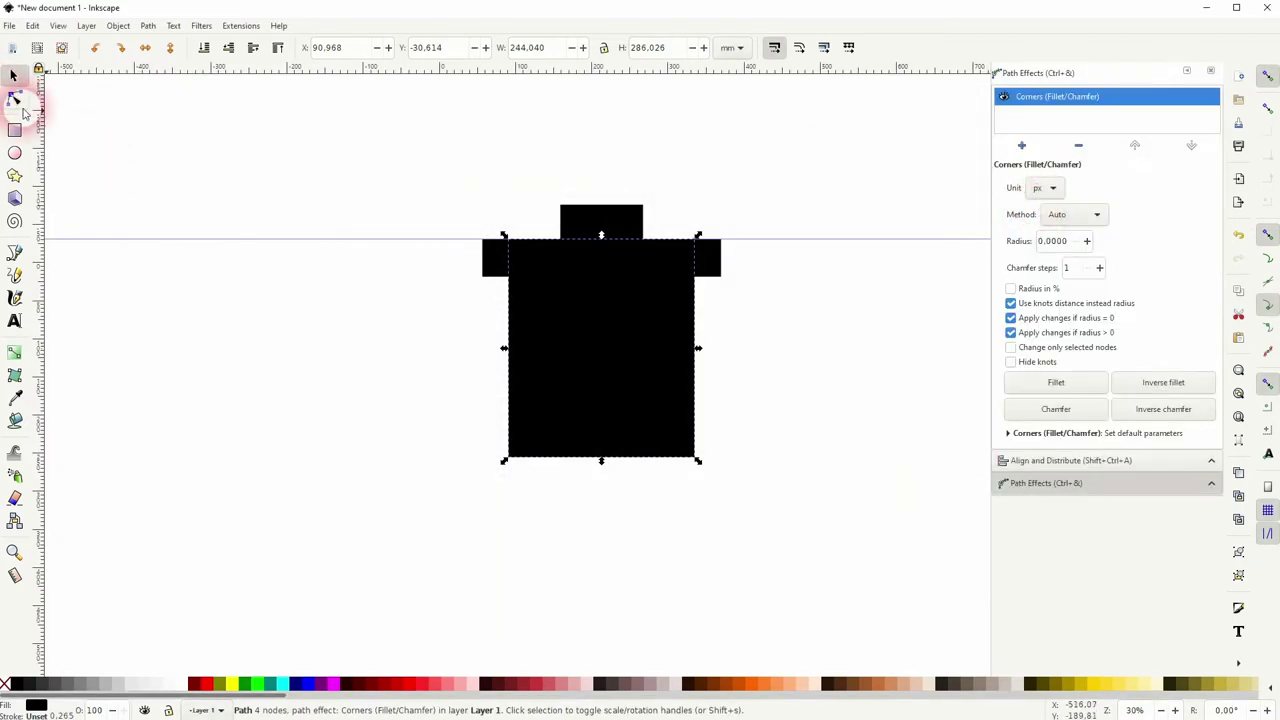
click(20, 104)
drag(417, 520, 749, 183)
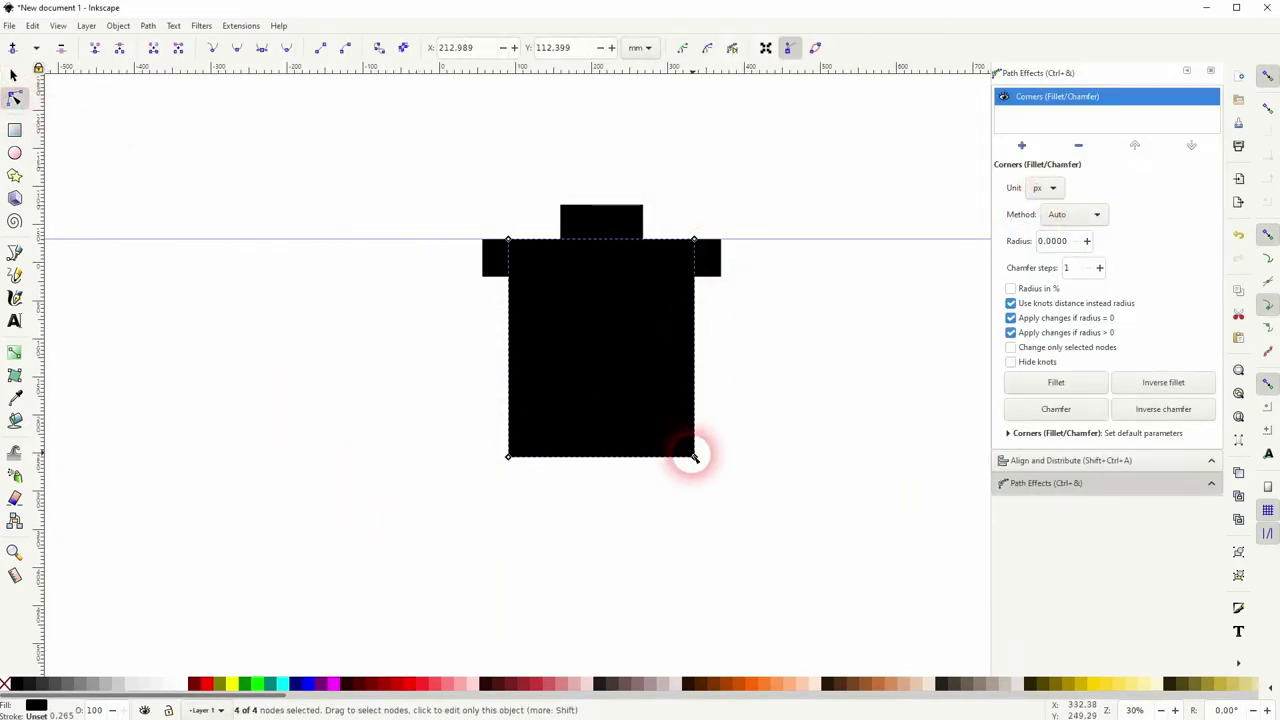
drag(694, 457, 676, 424)
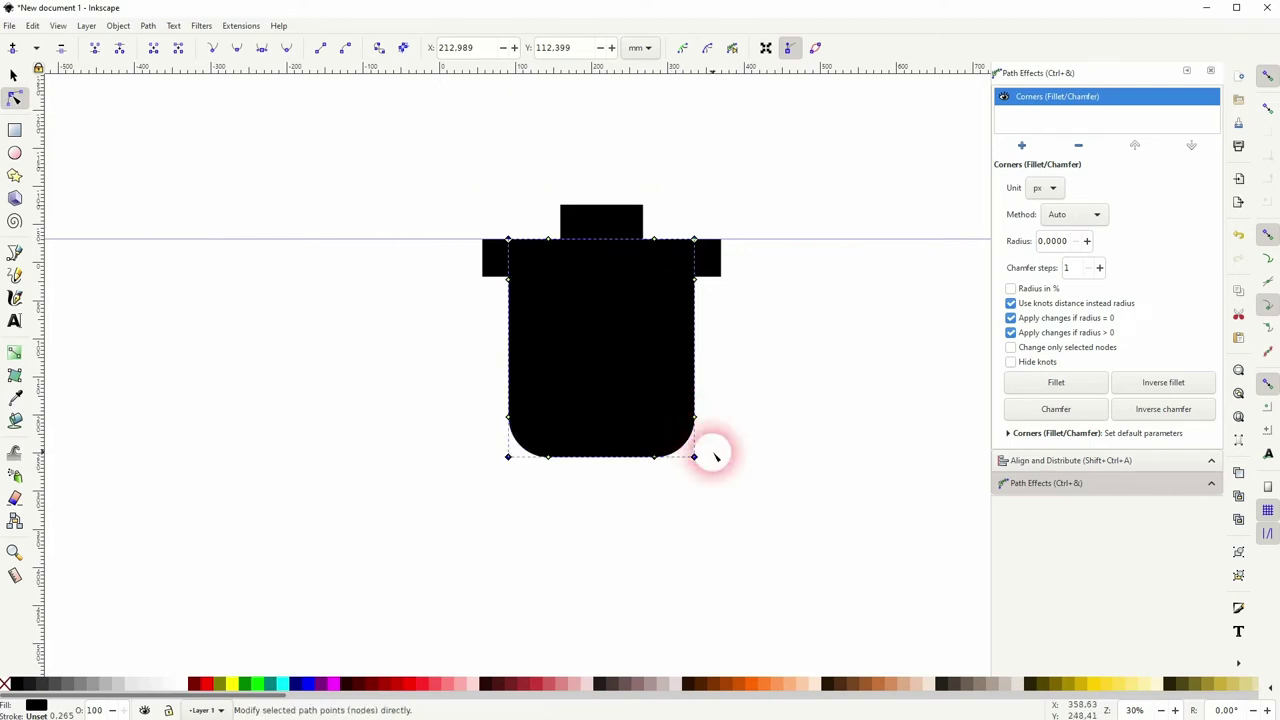
click(14, 76)
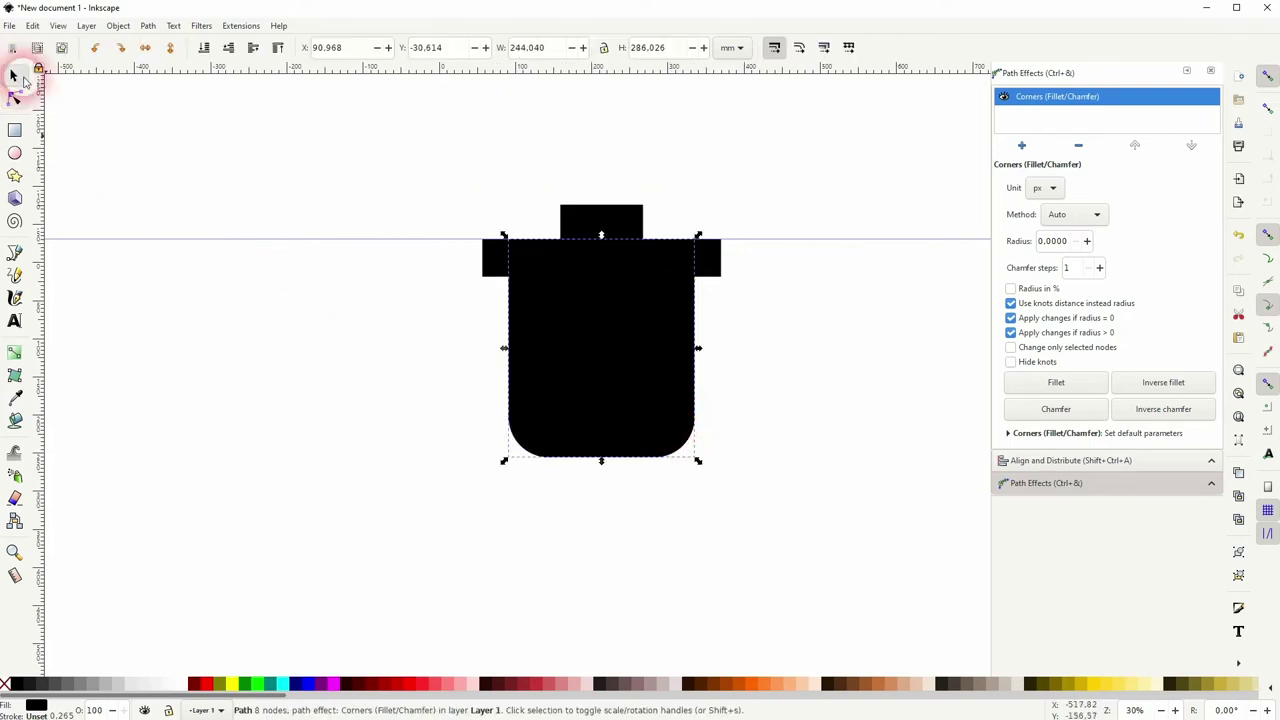
click(486, 257)
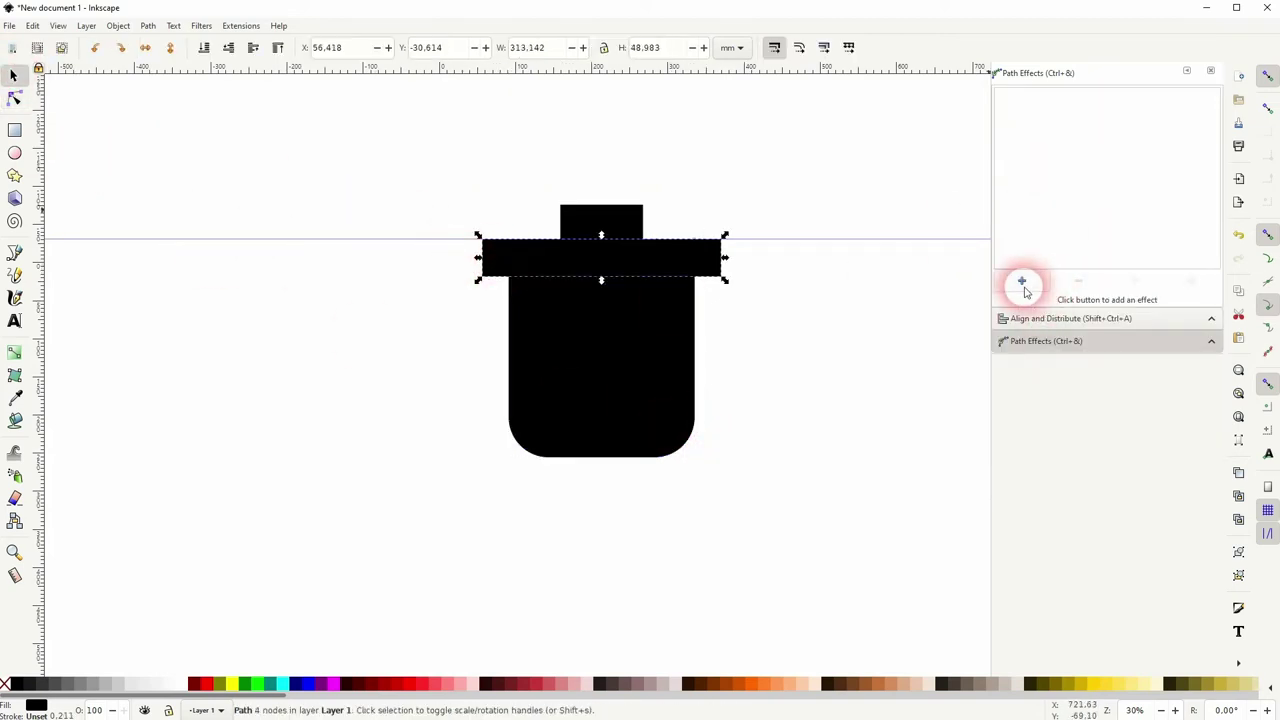
Give the lid bar rounded ends with Corners (Fillet/Chamfer) and narrow it slightly.
click(1022, 283)
click(1040, 206)
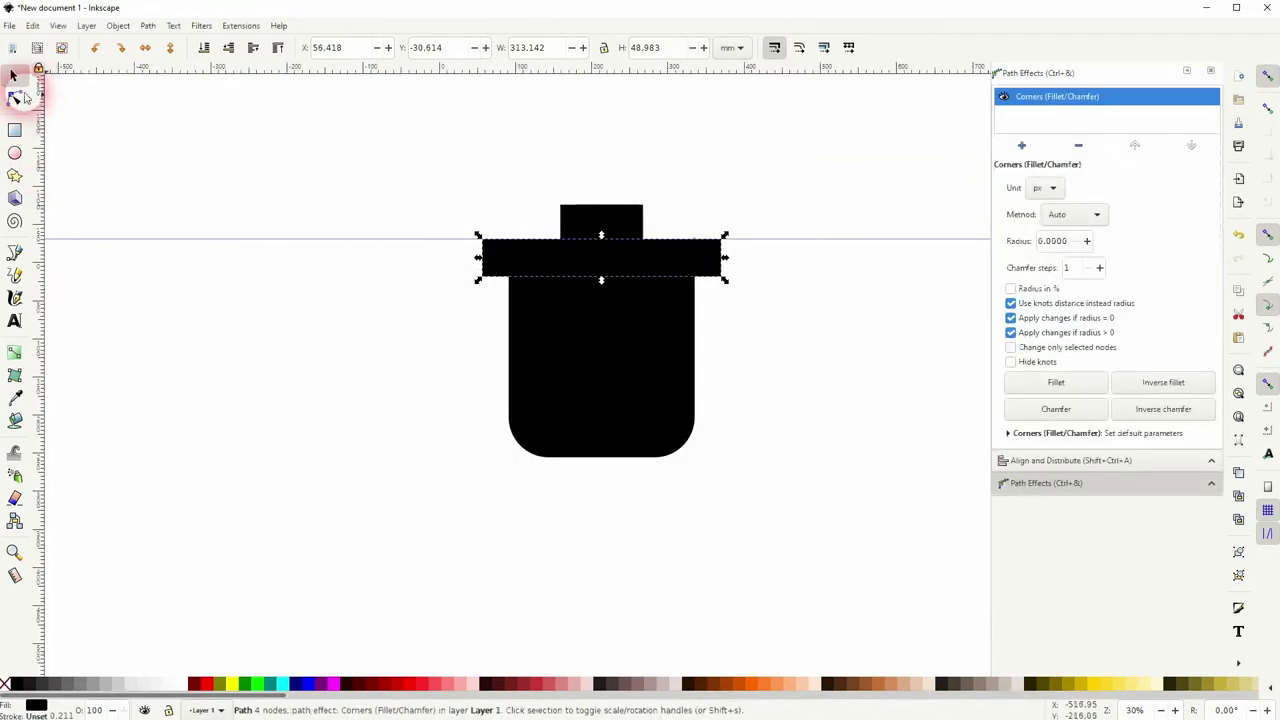
click(14, 97)
drag(431, 228, 745, 297)
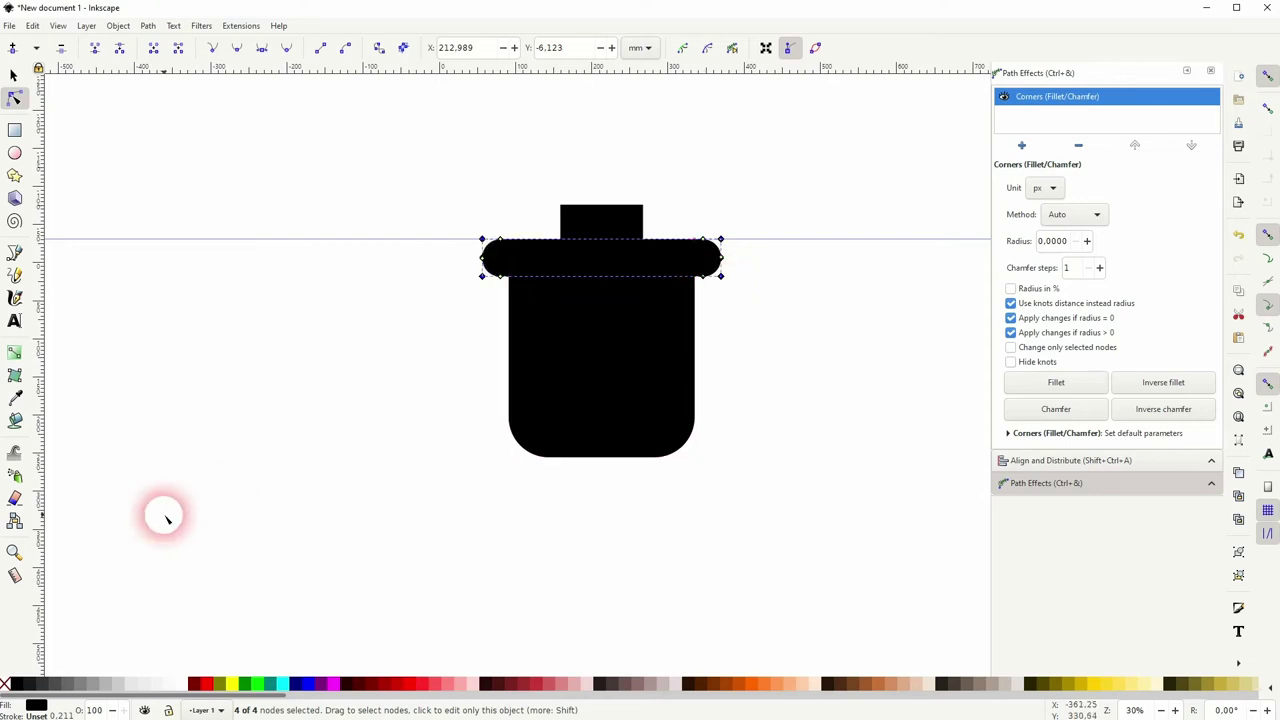
click(13, 75)
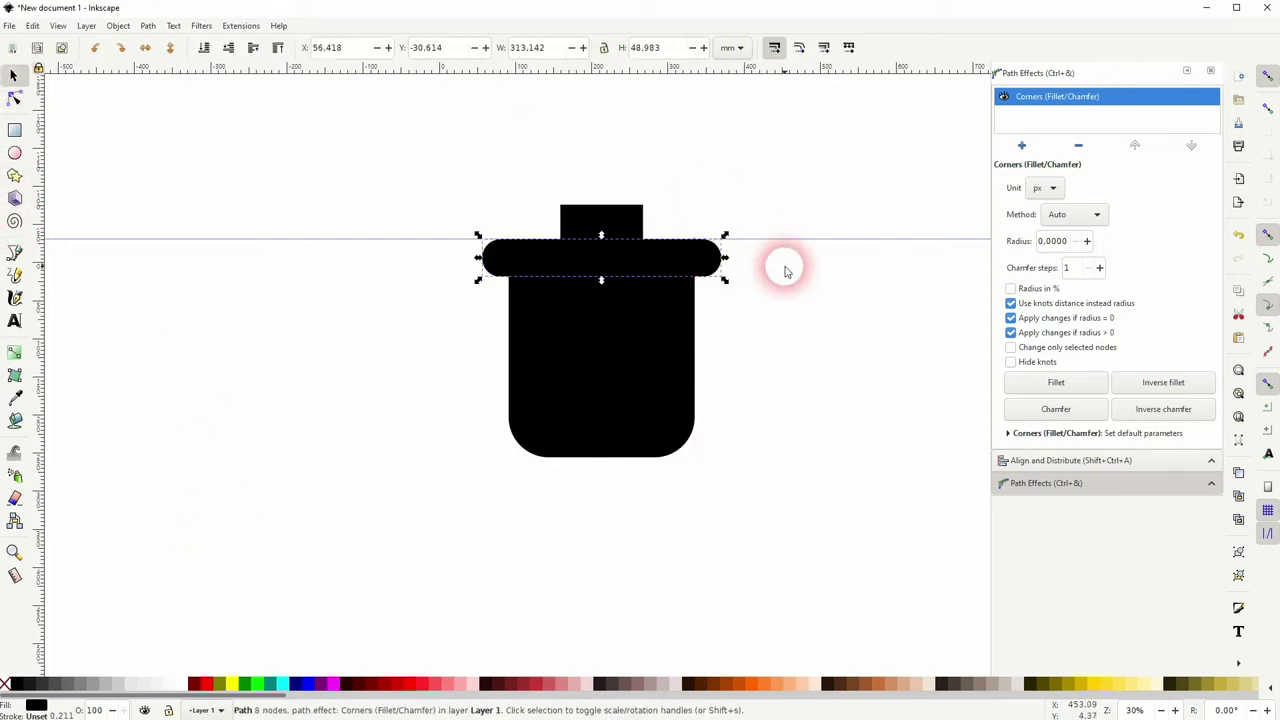
click(778, 267)
click(716, 262)
drag(726, 262, 722, 263)
click(748, 298)
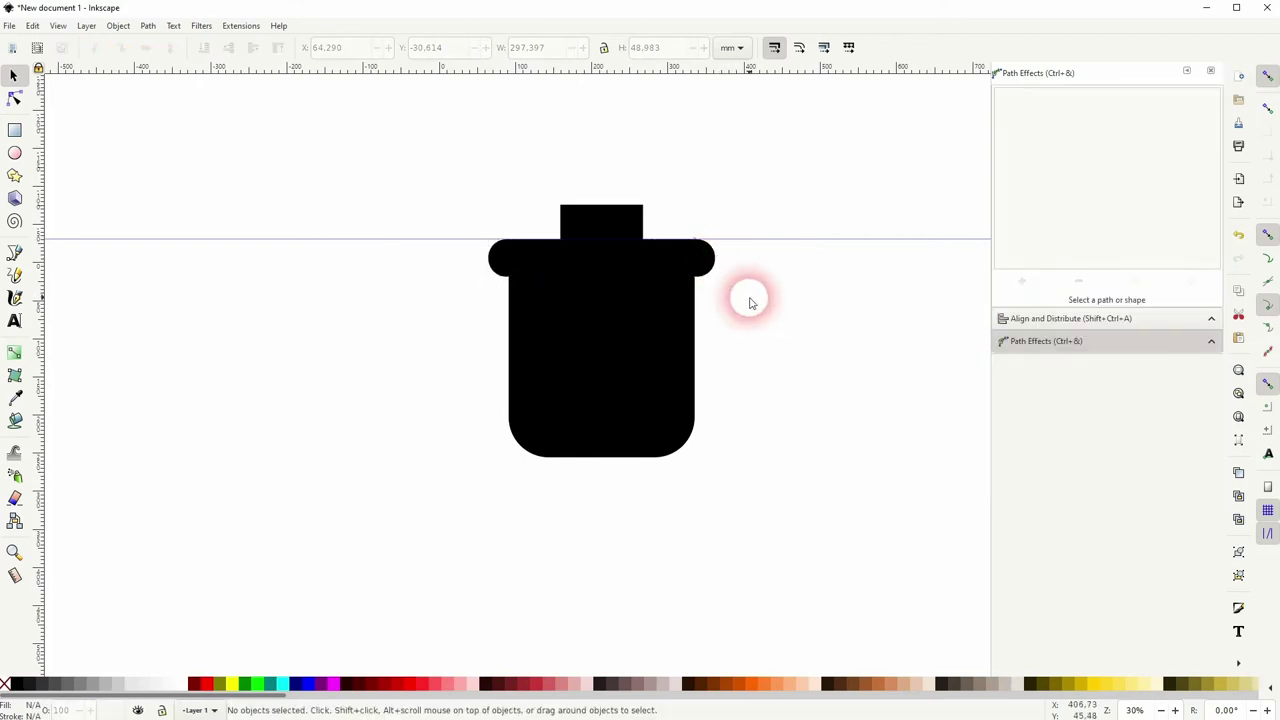
Round the small lid top into a pill shape with Corners (Fillet/Chamfer).
click(614, 218)
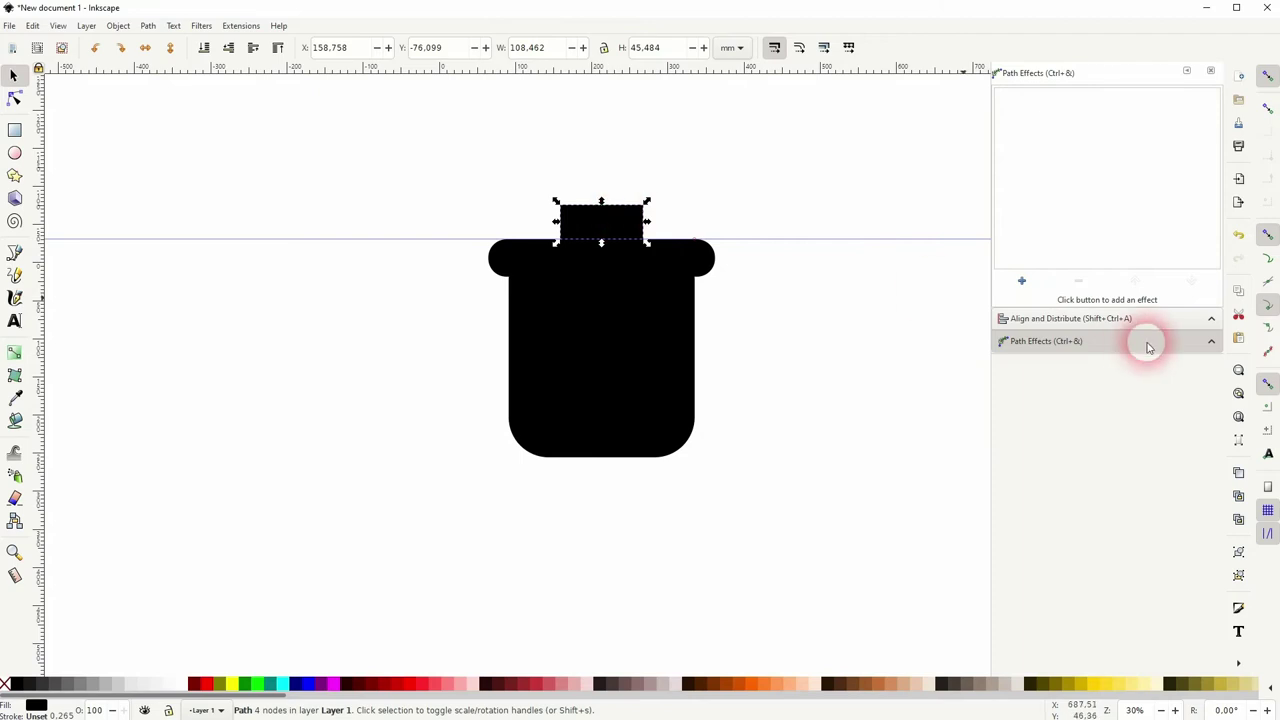
click(1021, 281)
click(1055, 207)
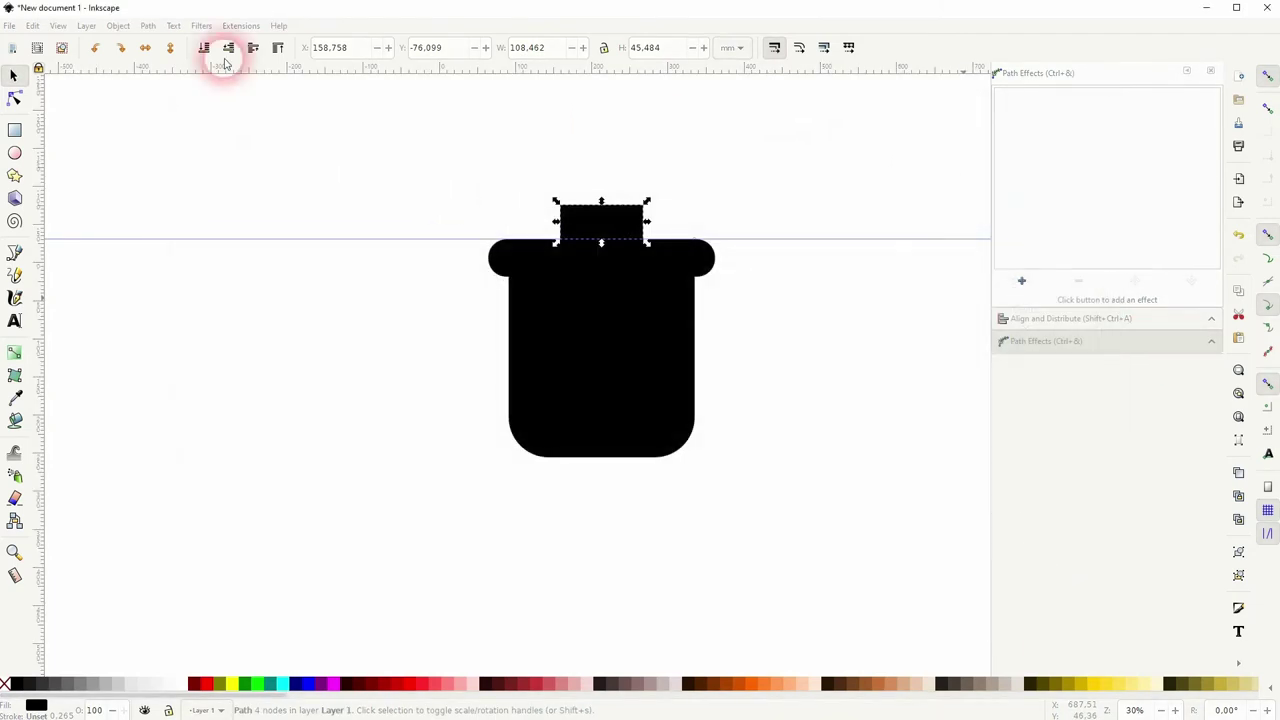
click(14, 97)
drag(497, 185, 672, 244)
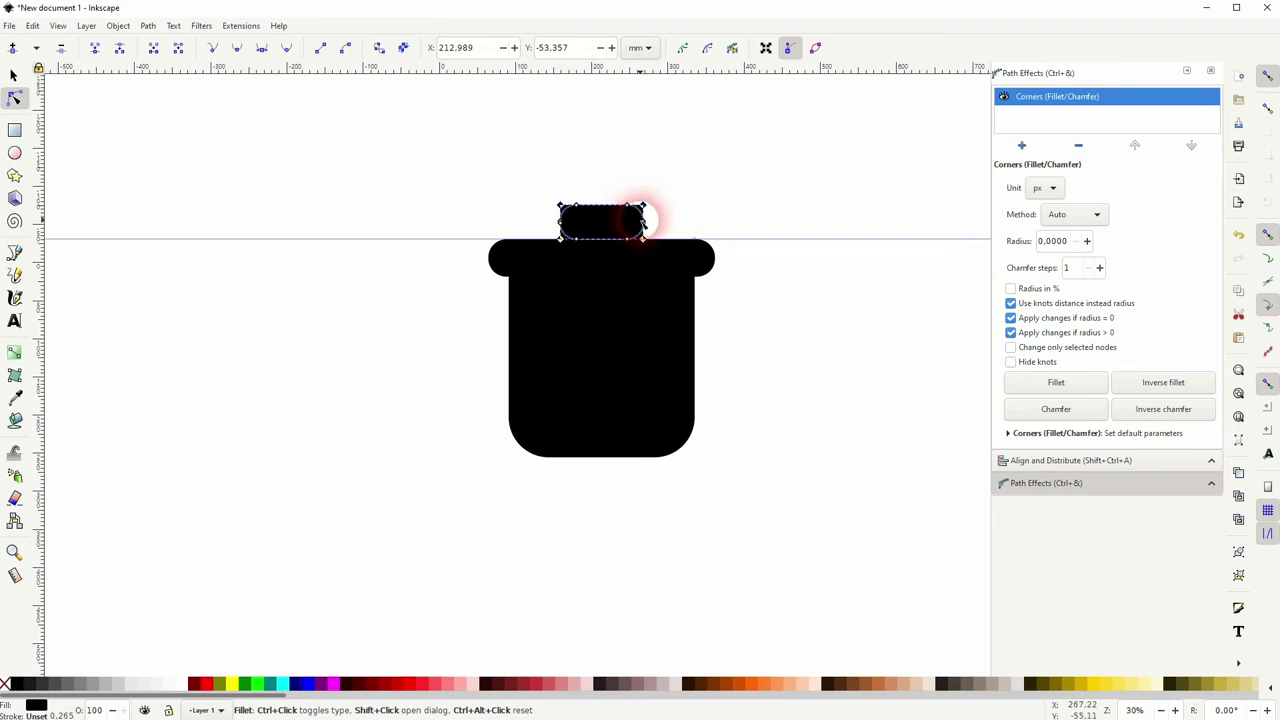
drag(643, 222, 626, 222)
click(13, 75)
Move the lid top down onto the bar and stretch it slightly taller.
click(587, 233)
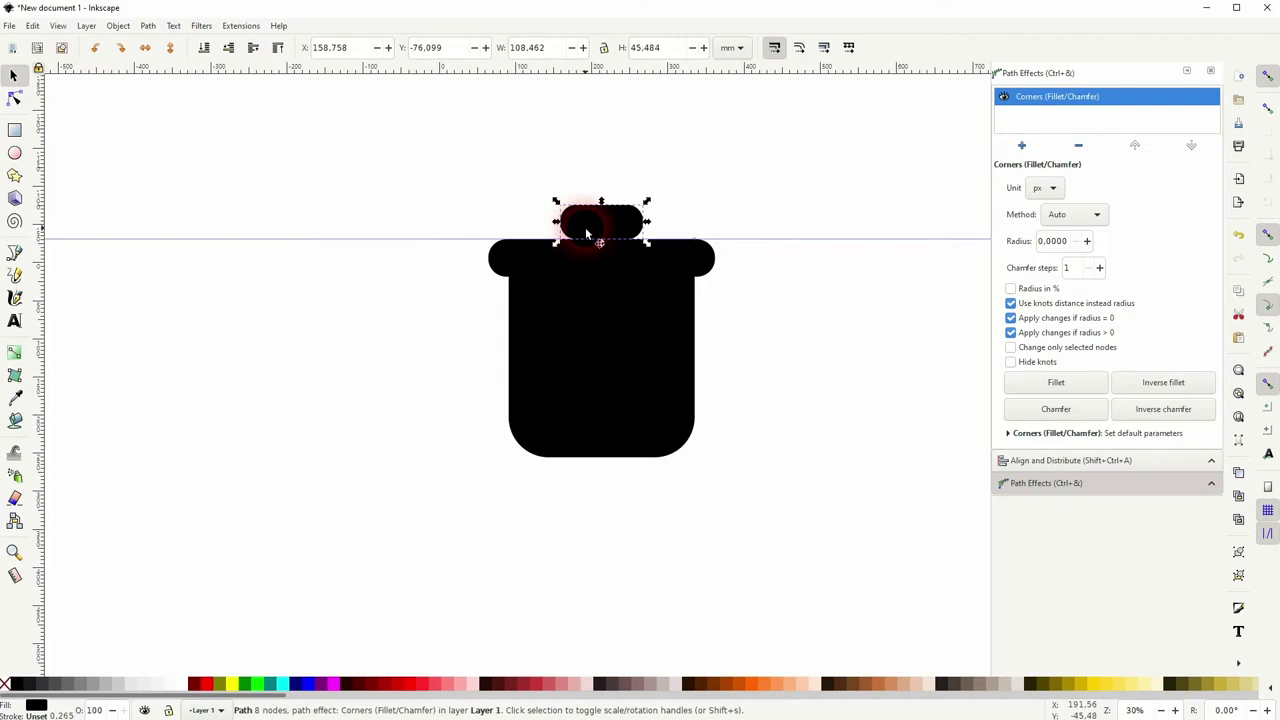
drag(603, 230, 602, 250)
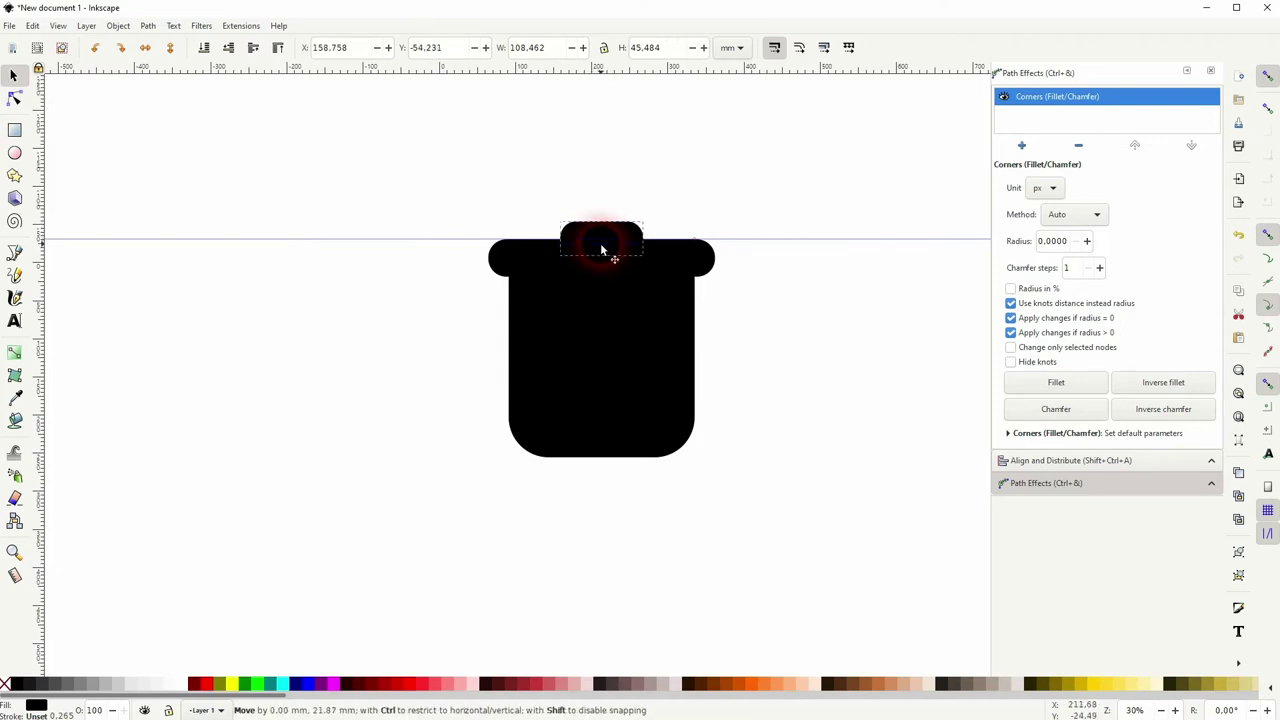
click(815, 342)
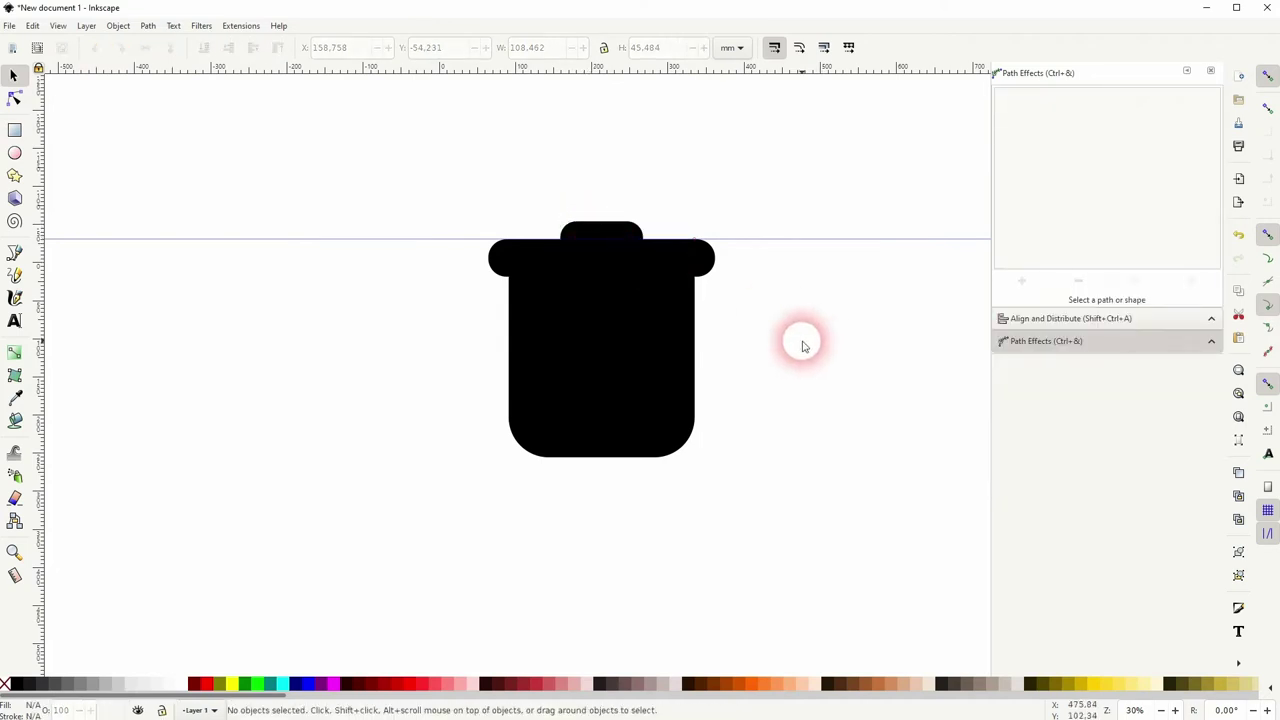
click(621, 232)
drag(603, 214, 603, 210)
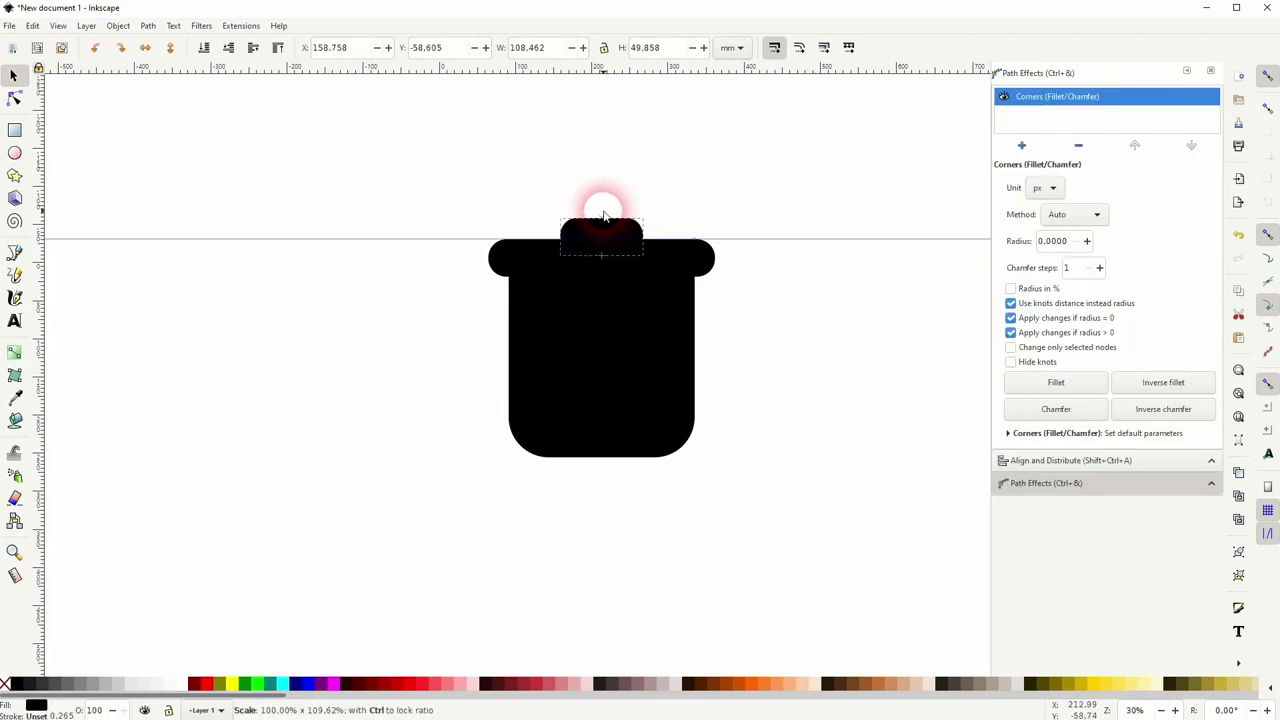
click(835, 335)
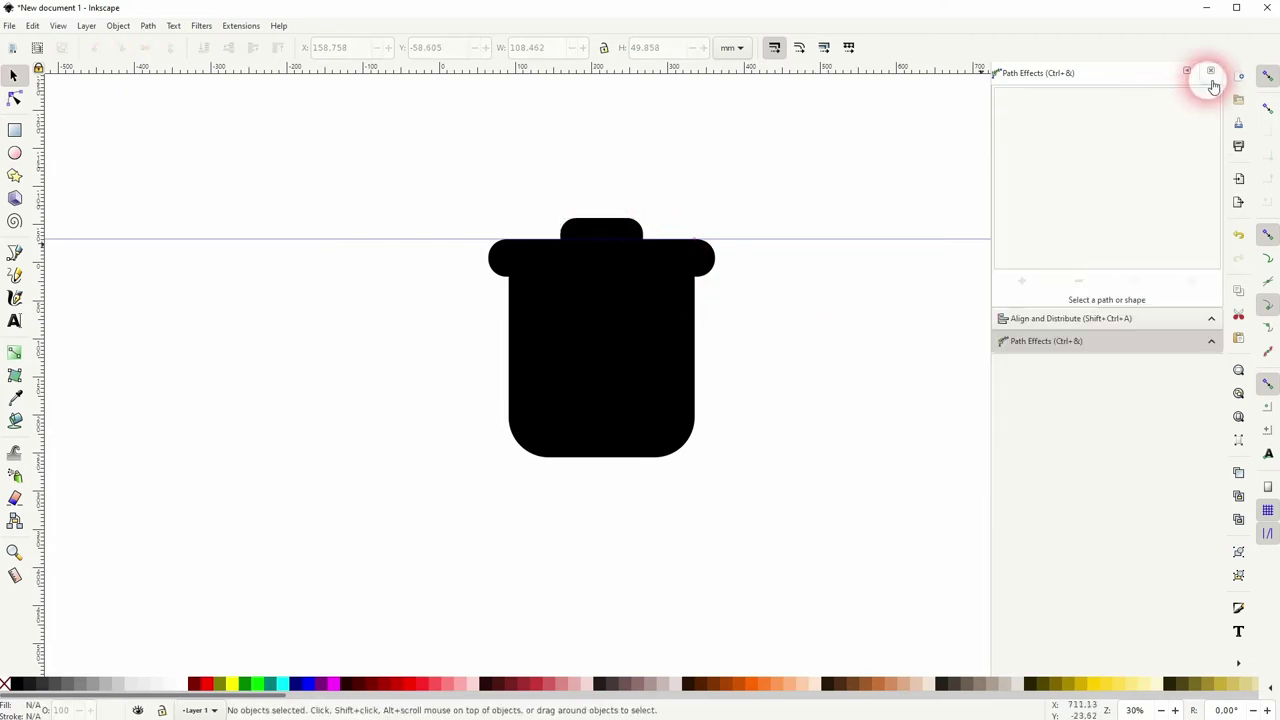
Narrow the lid bar to 285.15 mm and close the path effects and alignment panels.
click(1213, 72)
click(712, 258)
drag(719, 259, 712, 262)
click(785, 325)
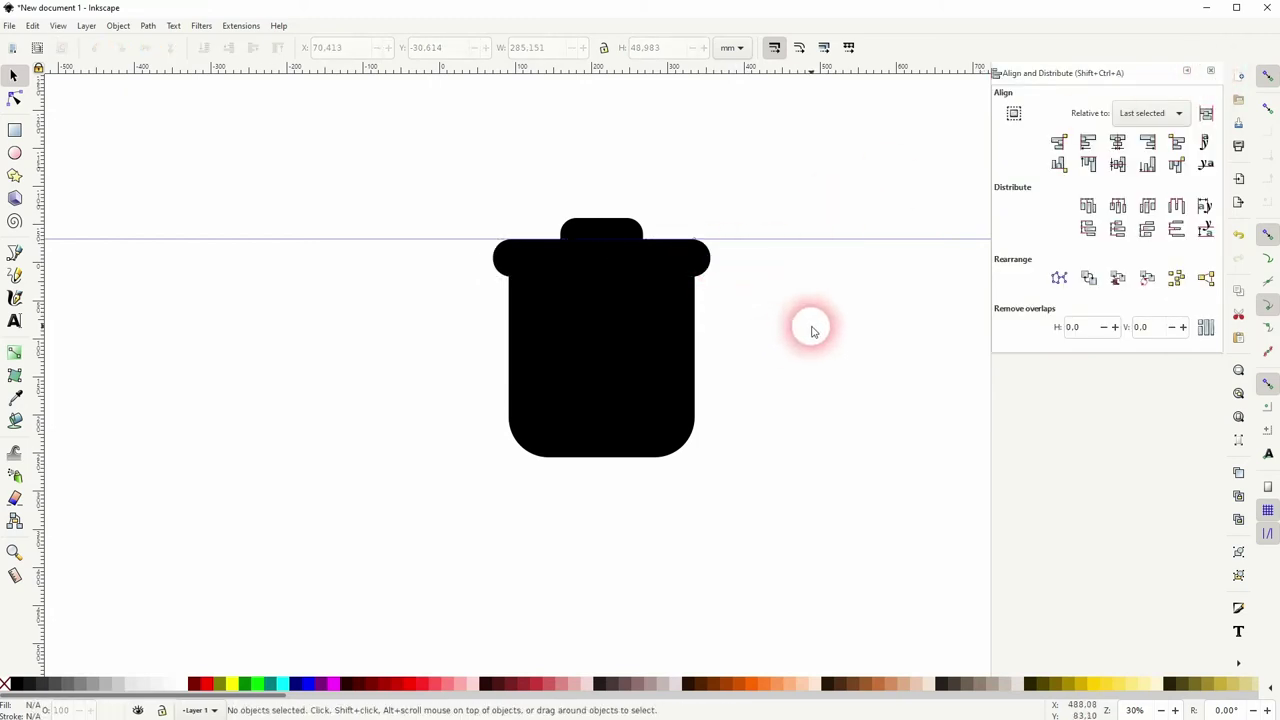
click(1211, 71)
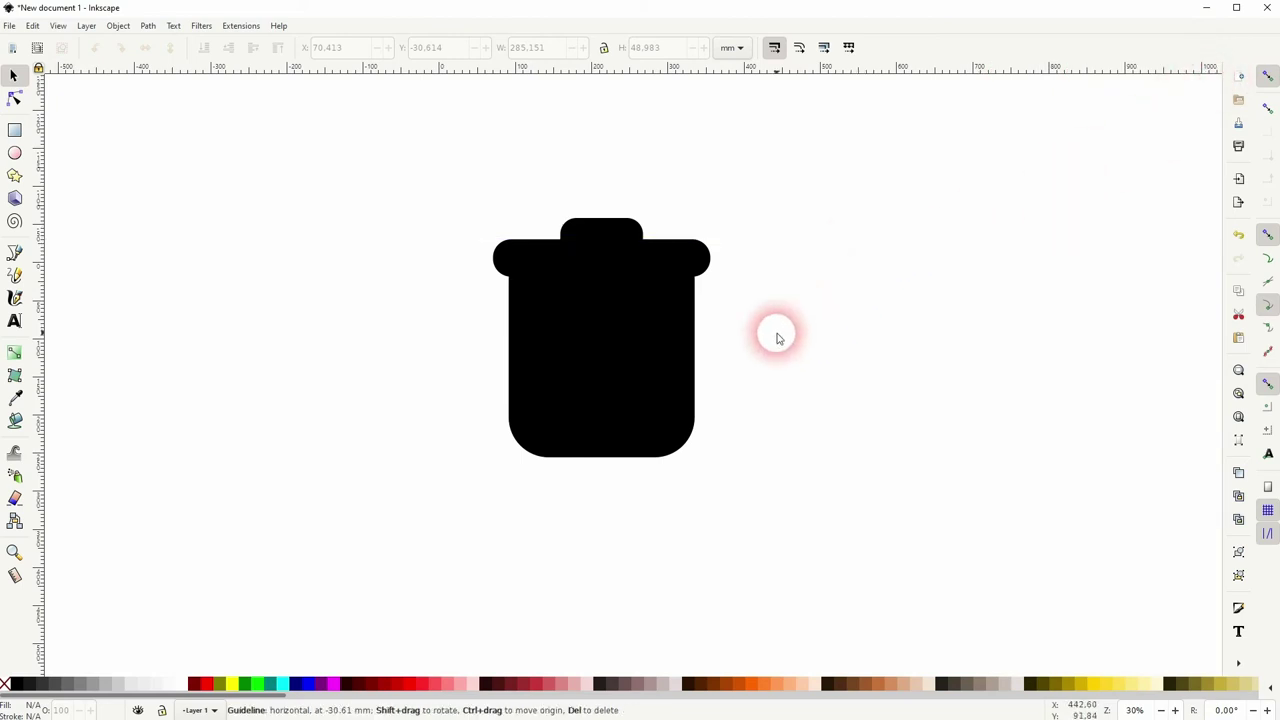
Union the body, lid bar and handle into one path and remove its fill.
drag(370, 497, 915, 125)
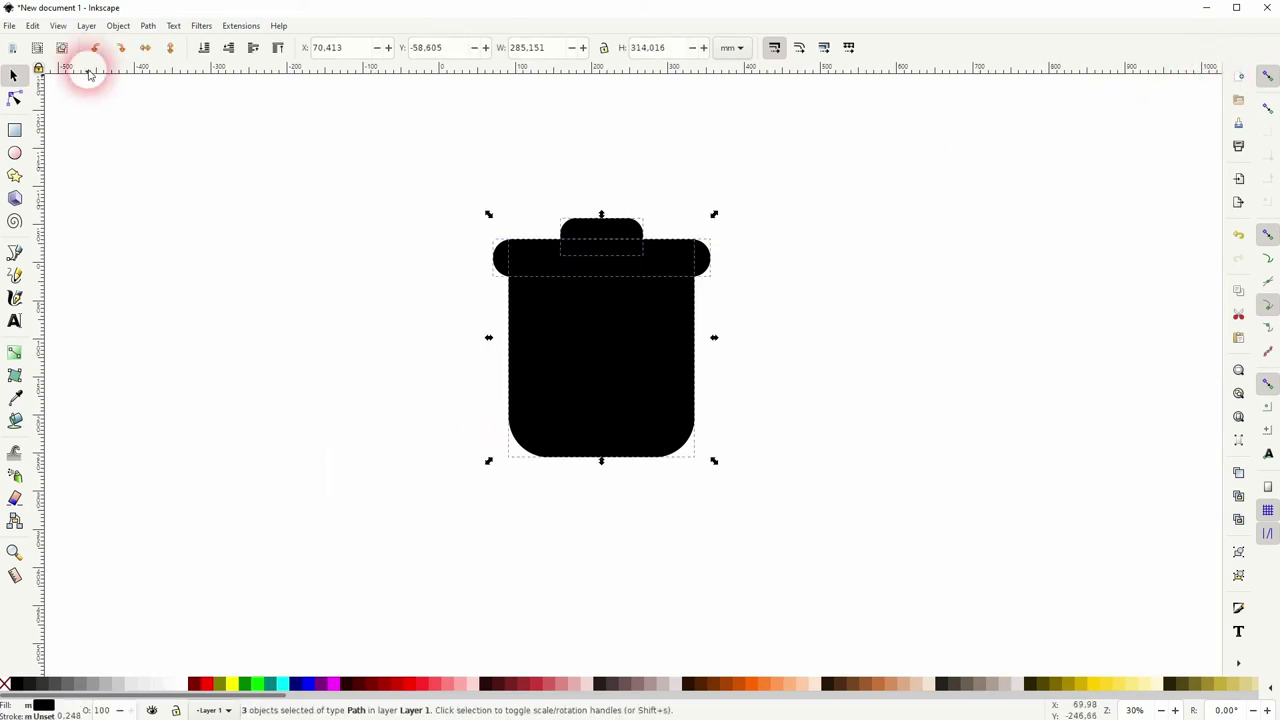
click(148, 25)
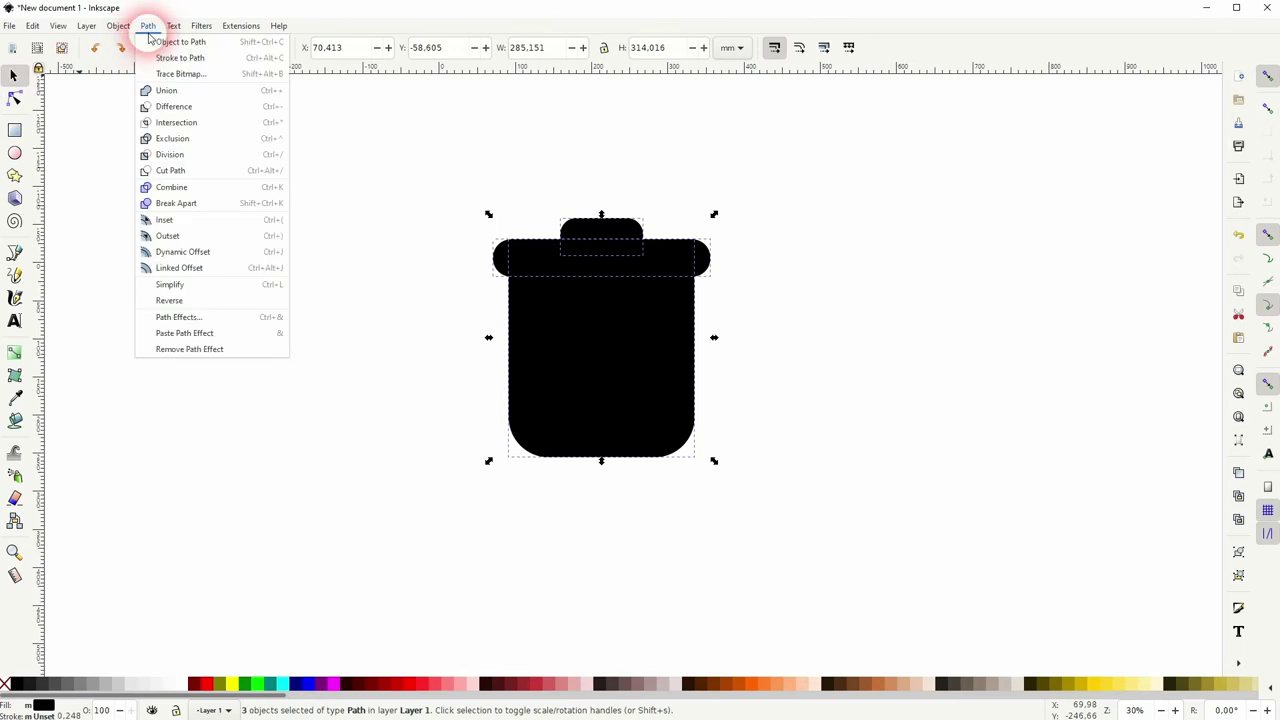
click(166, 90)
click(5, 684)
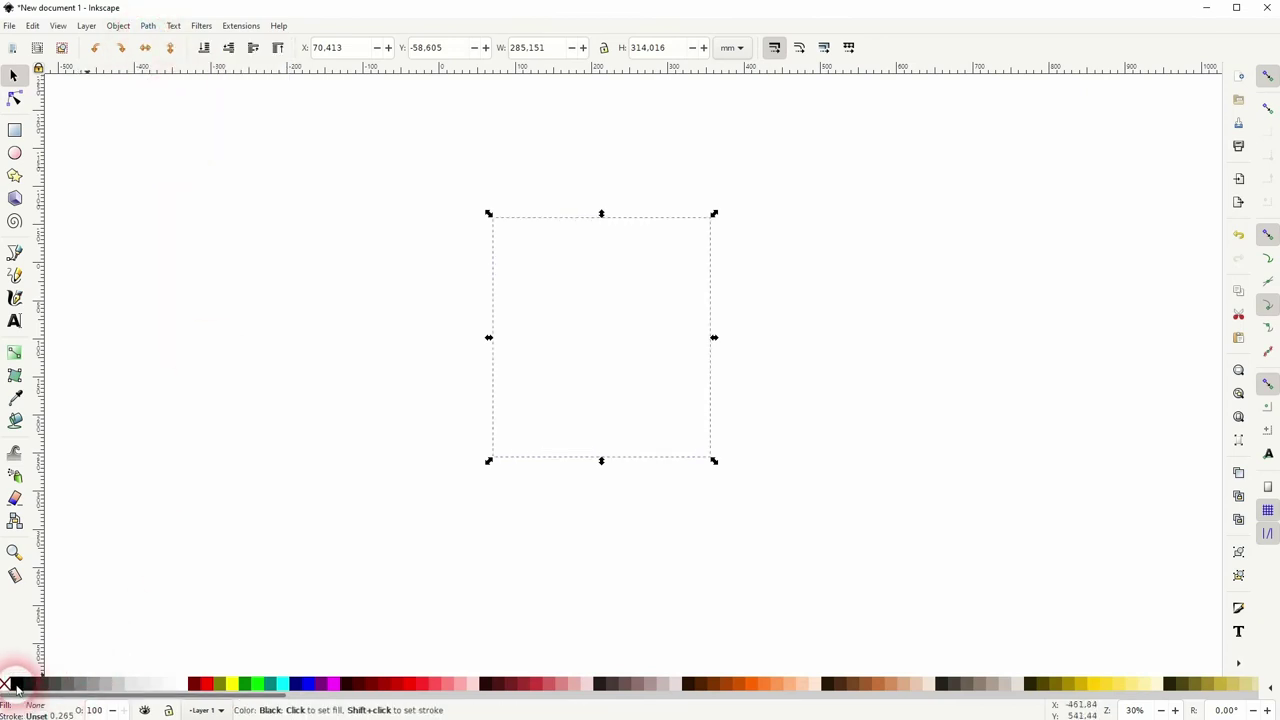
click(216, 546)
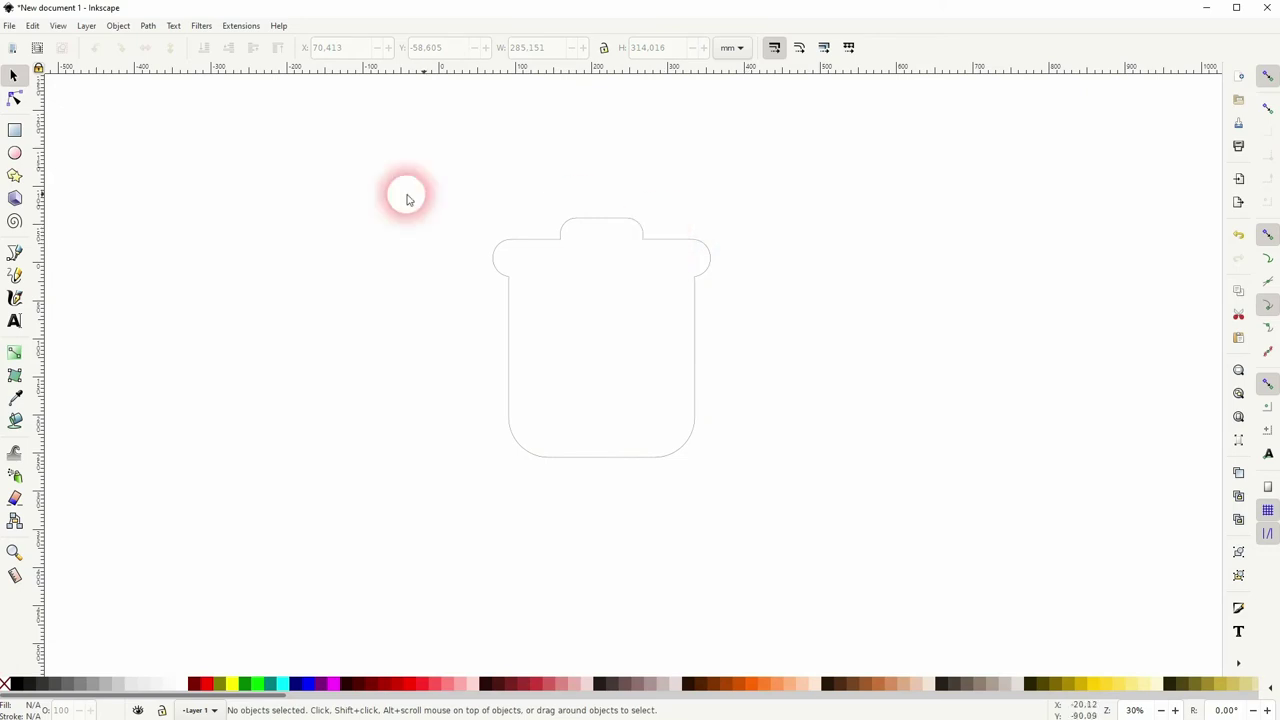
click(14, 252)
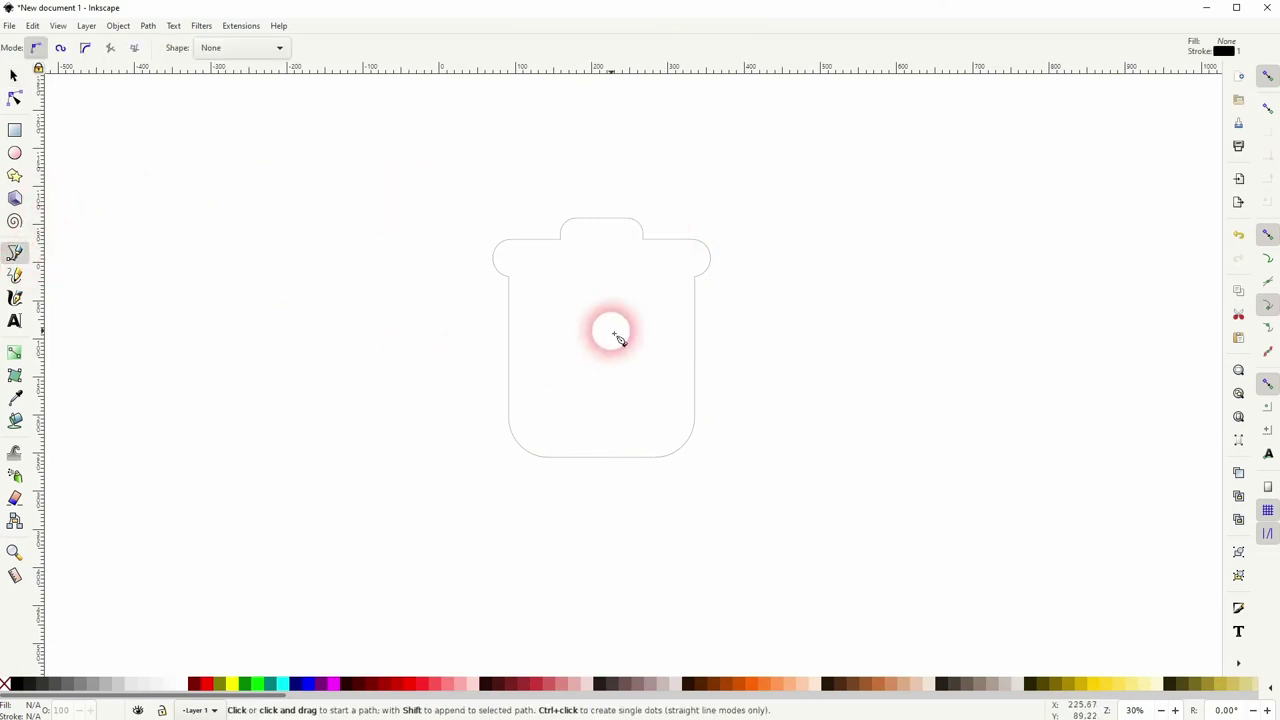
Draw a vertical stripe line inside the bin body.
click(552, 287)
click(553, 436)
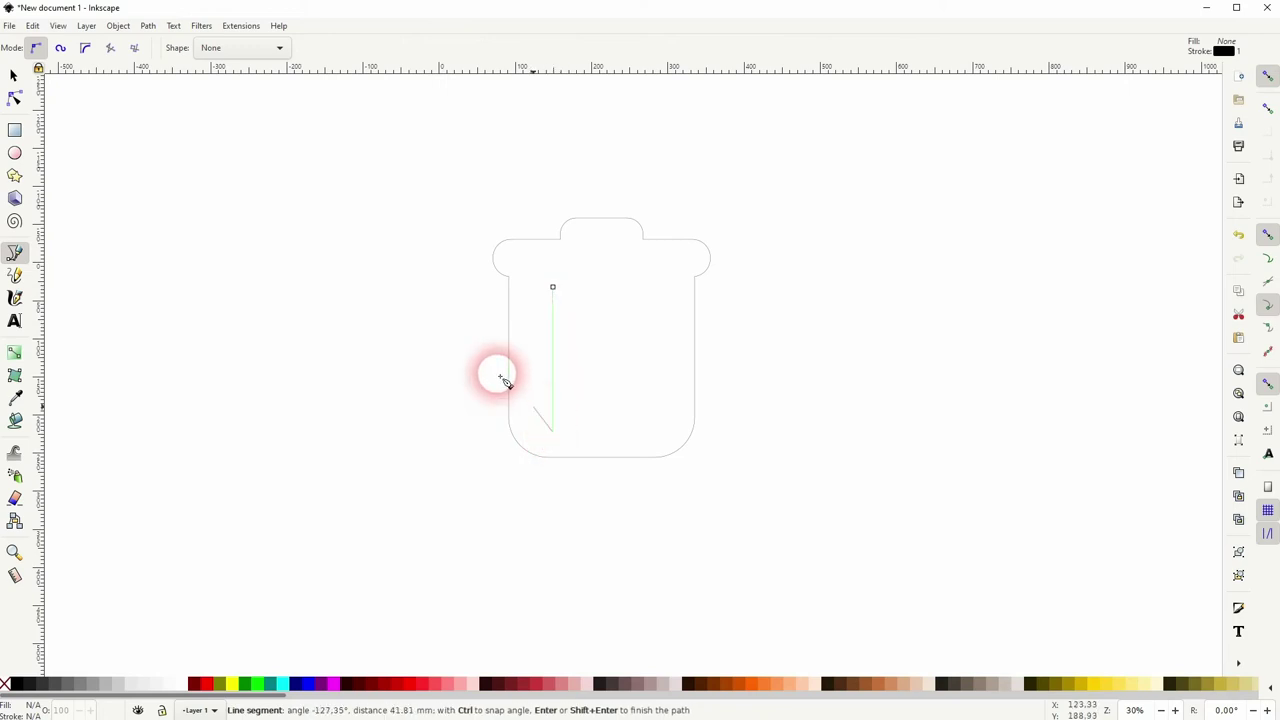
click(13, 75)
click(118, 25)
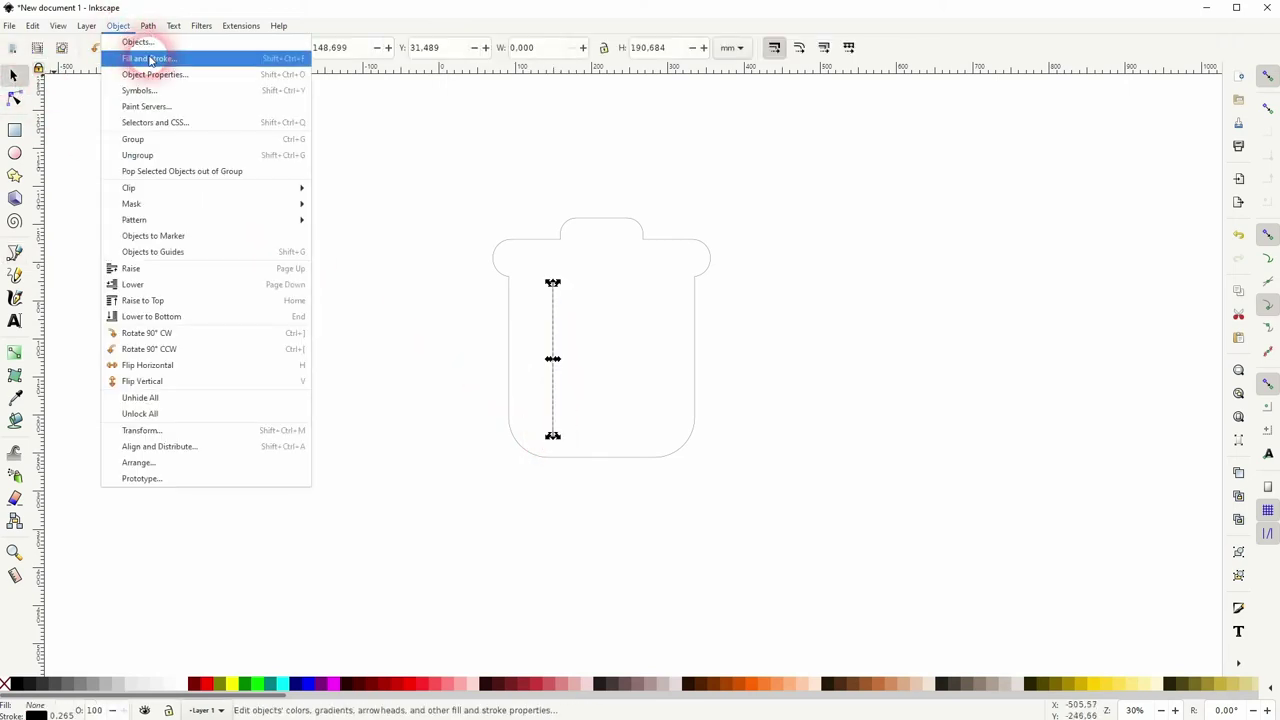
click(150, 42)
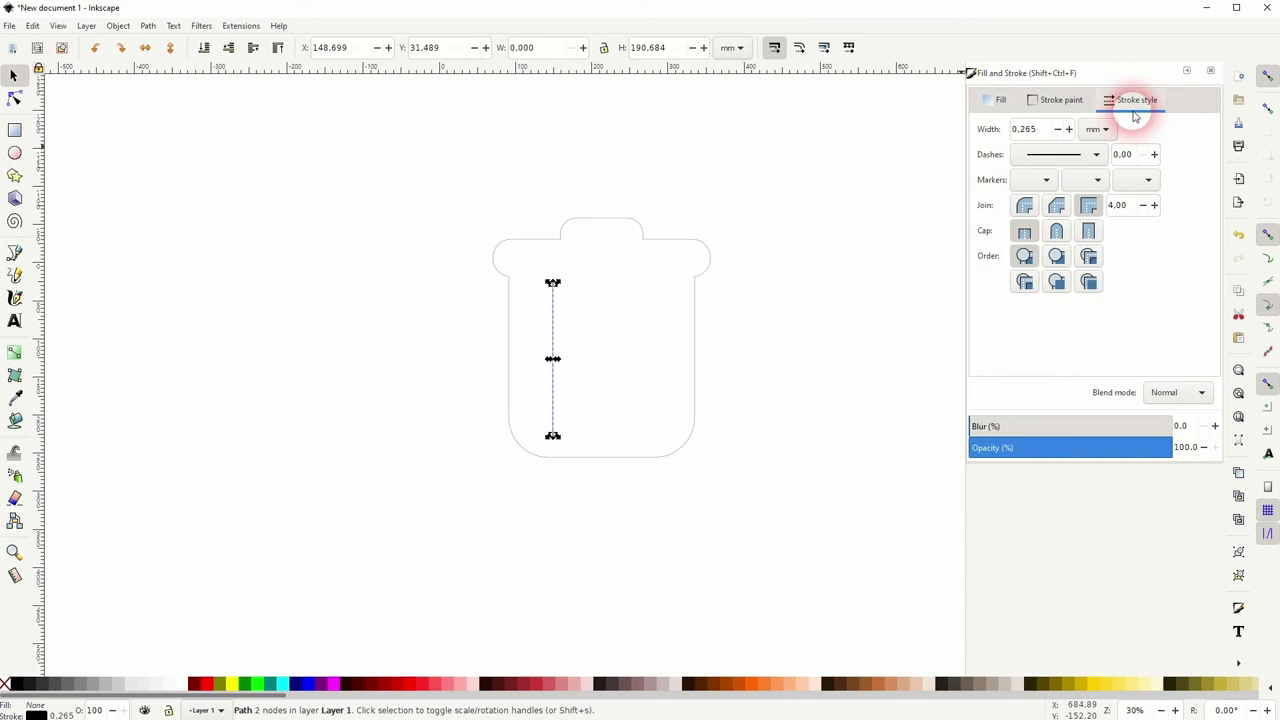
Set a 20 mm stroke on the outline and line, giving the line round caps.
key(ctrl+a)
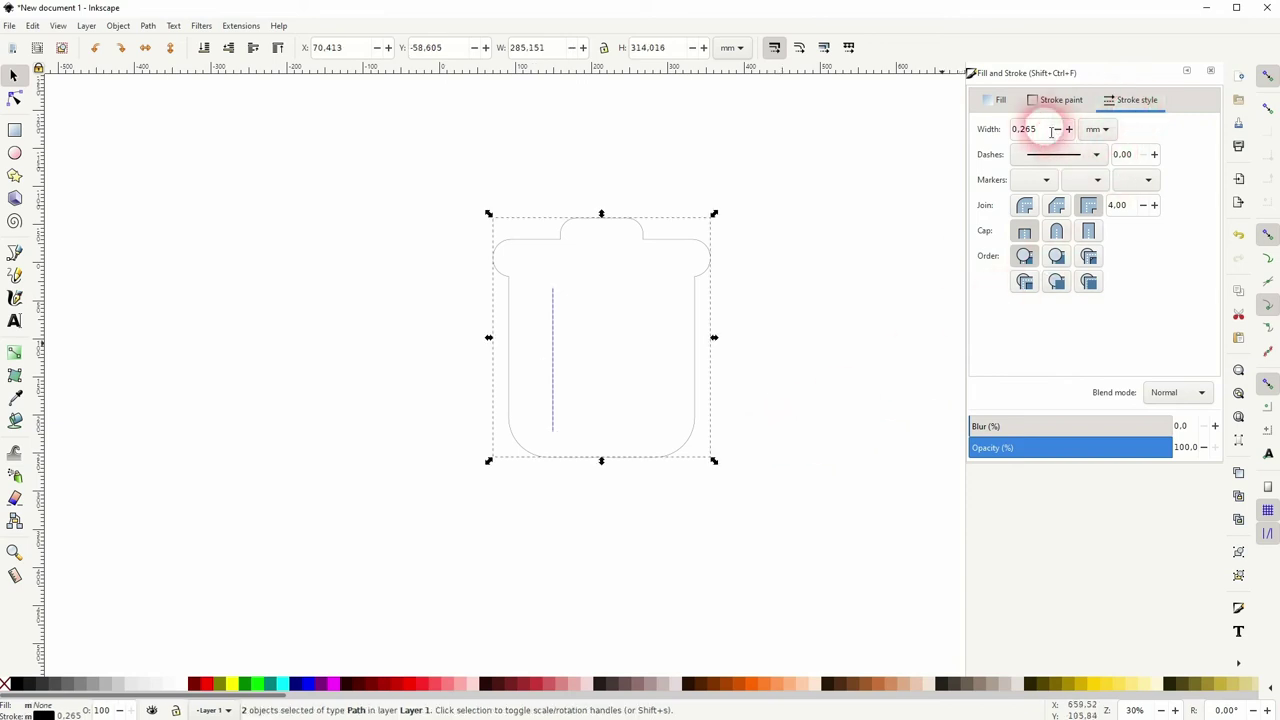
drag(1045, 129, 993, 131)
text(20)
key(Return)
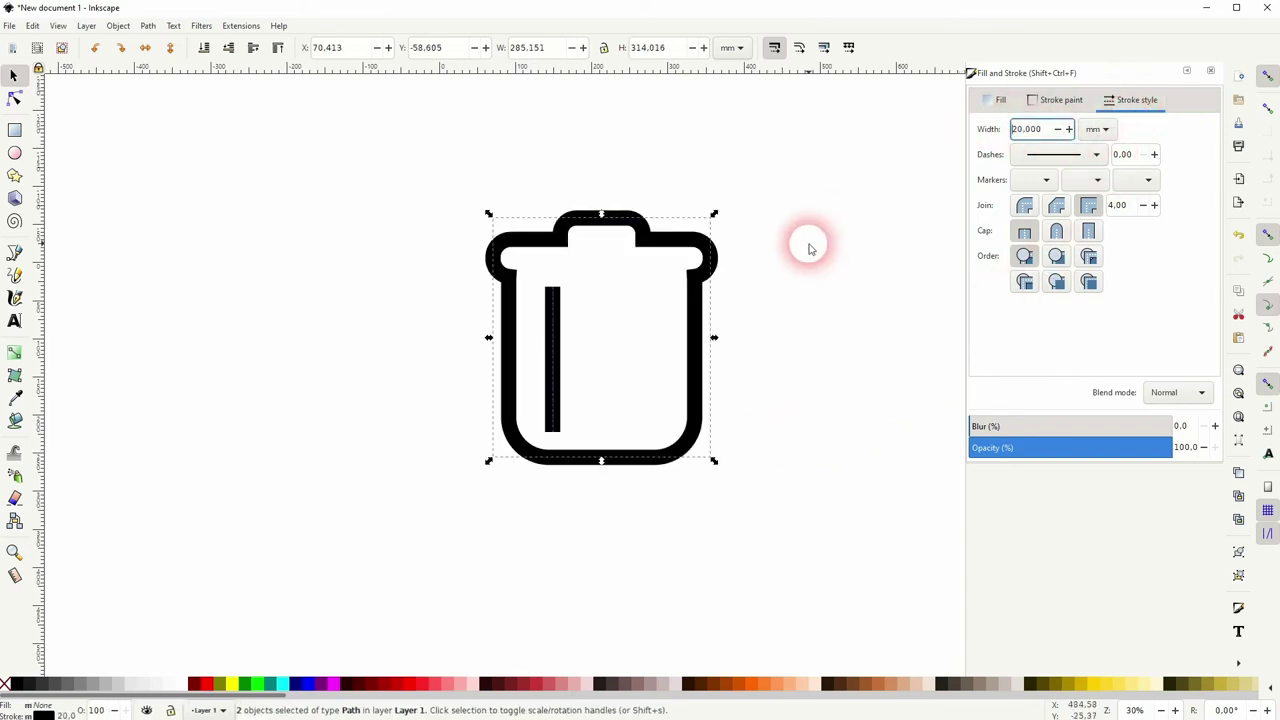
click(837, 322)
click(555, 333)
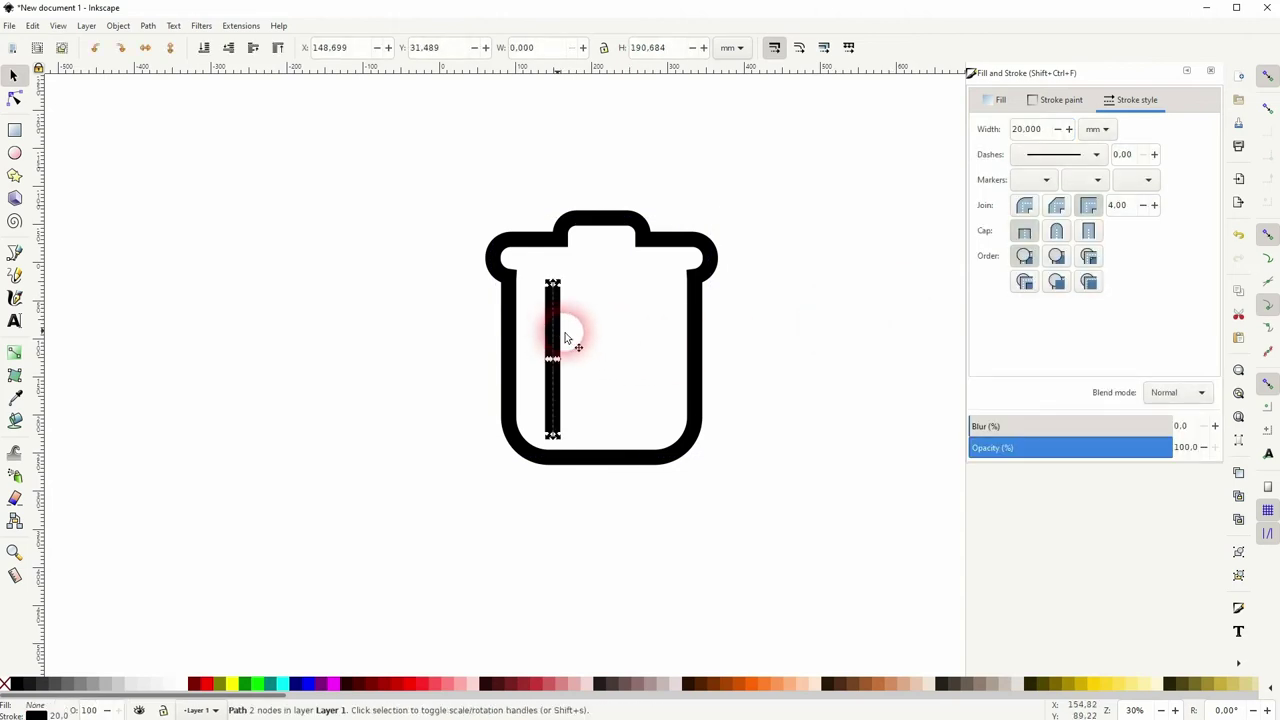
click(834, 363)
click(578, 300)
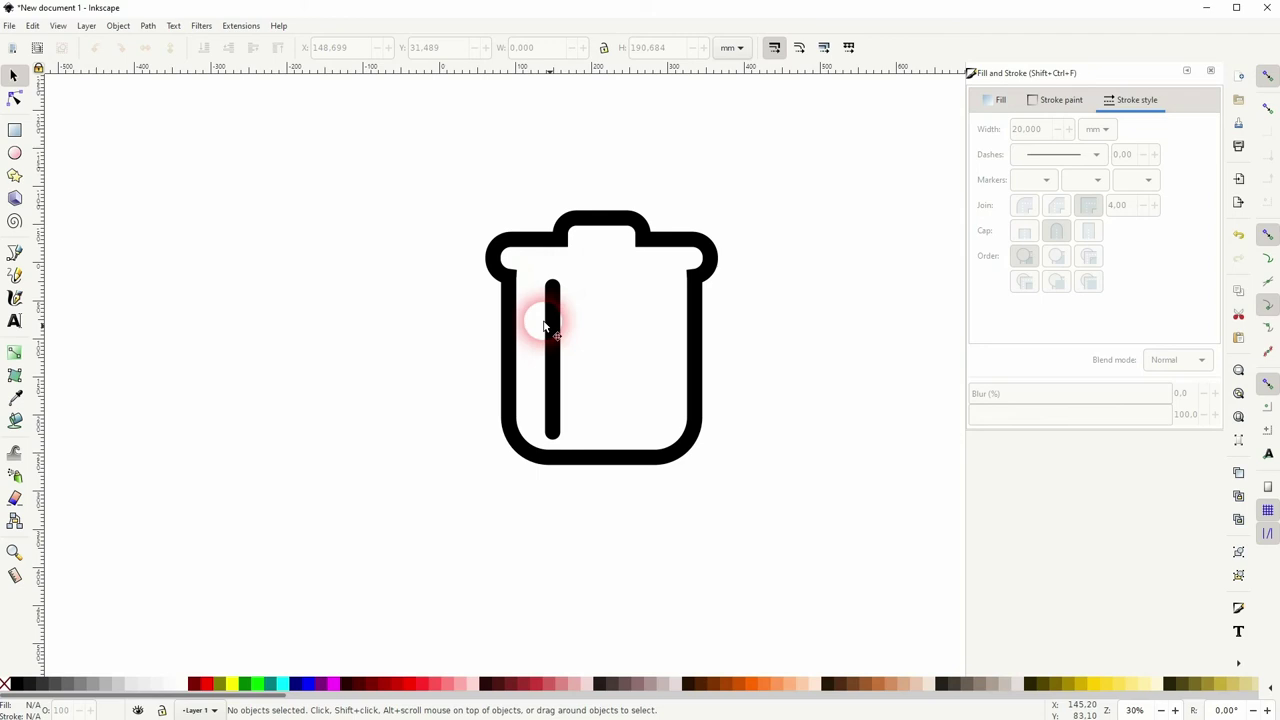
Shorten the vertical stripe from its top to 166.176 mm tall.
click(546, 322)
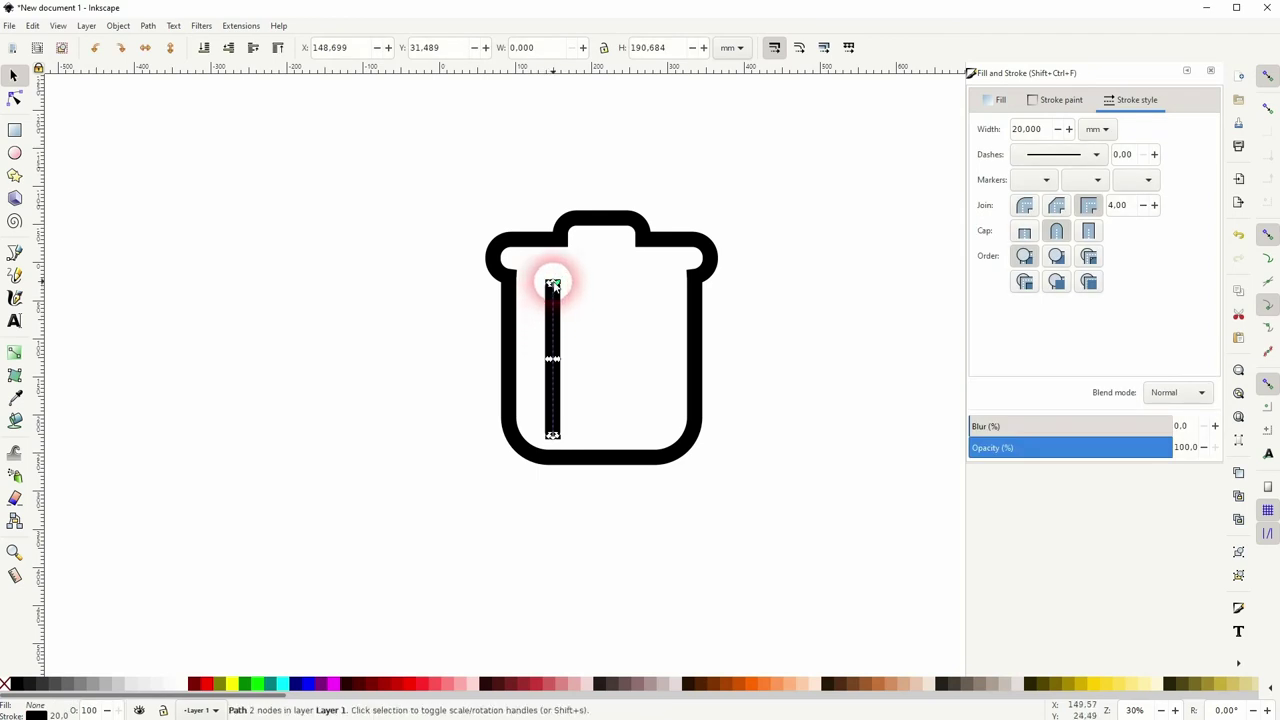
ctrl+scroll(553, 285, up, 3)
ctrl+scroll(553, 290, up, 4)
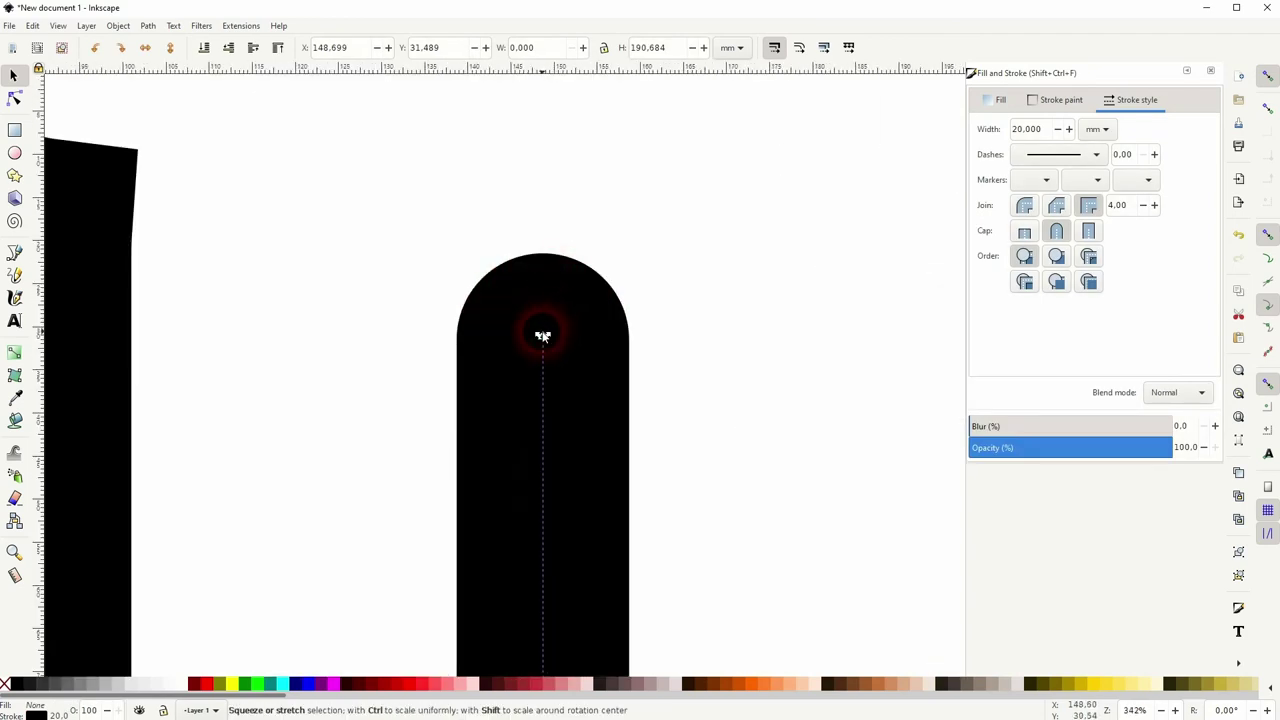
drag(542, 336, 563, 546)
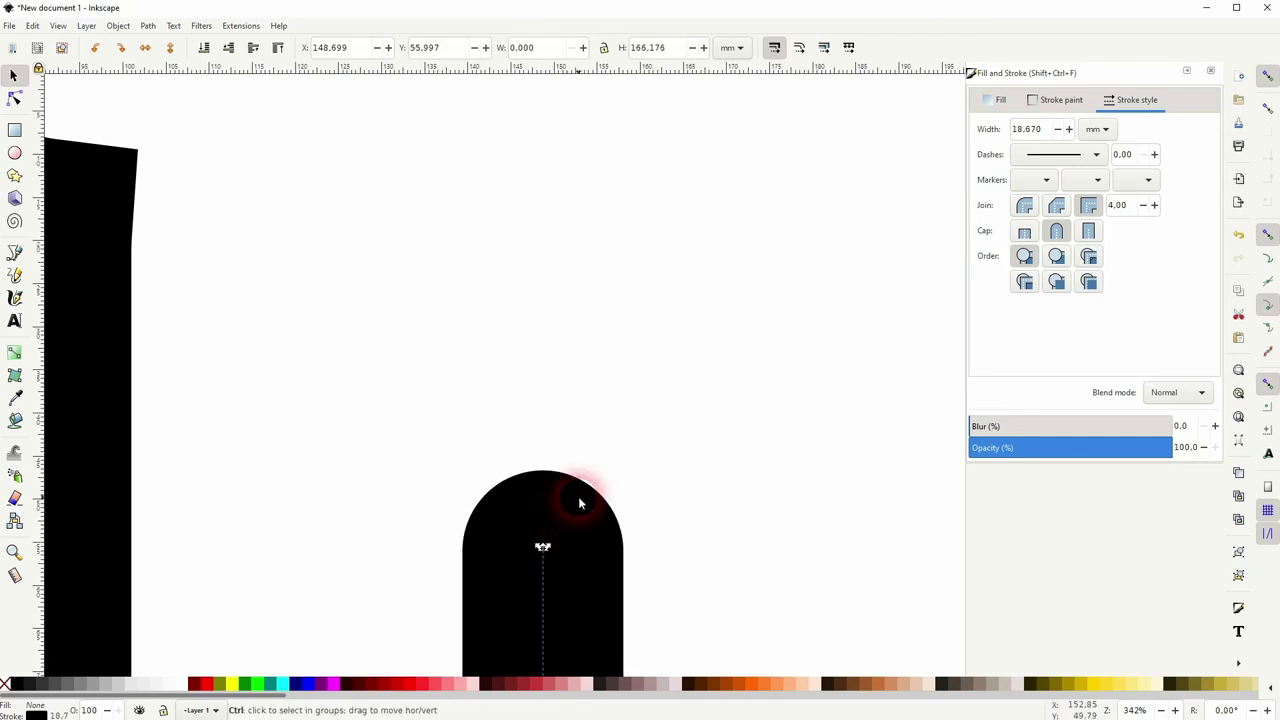
ctrl+scroll(578, 503, down, 7)
scroll(620, 470, down, 2)
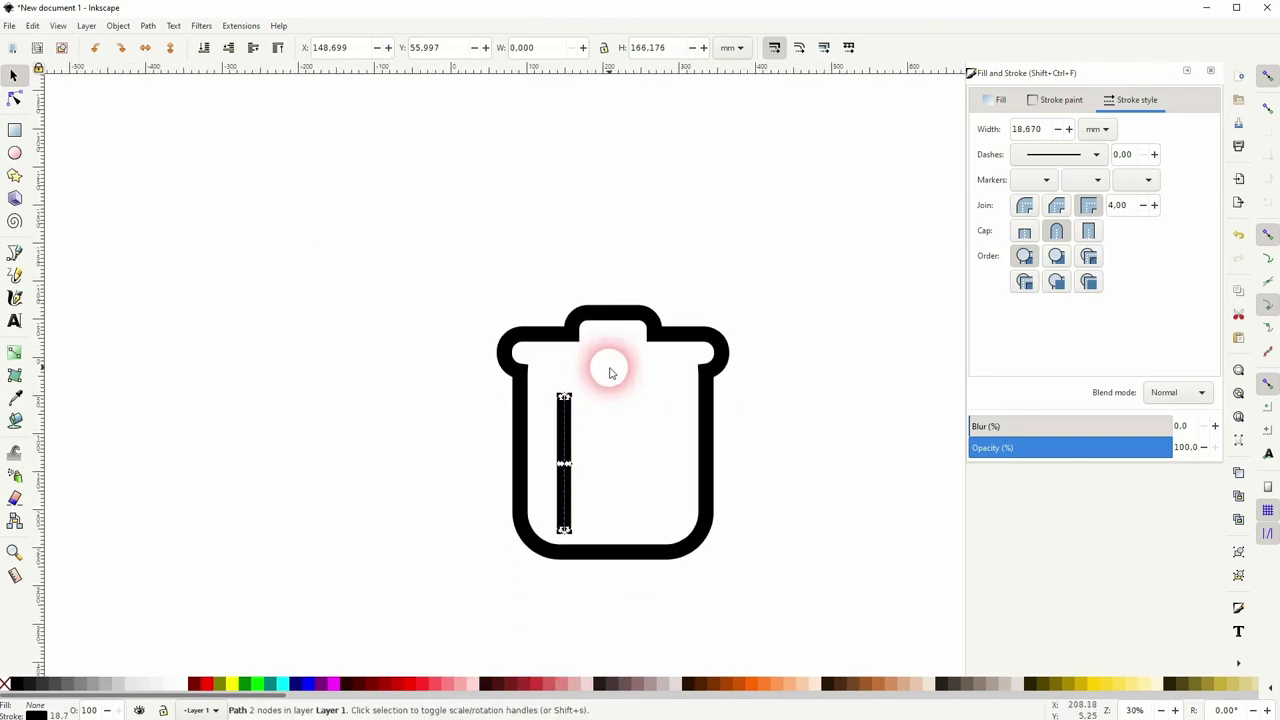
Duplicate the stripe twice, placing the copies to its right.
key(ctrl+d)
drag(572, 440, 648, 440)
key(ctrl+d)
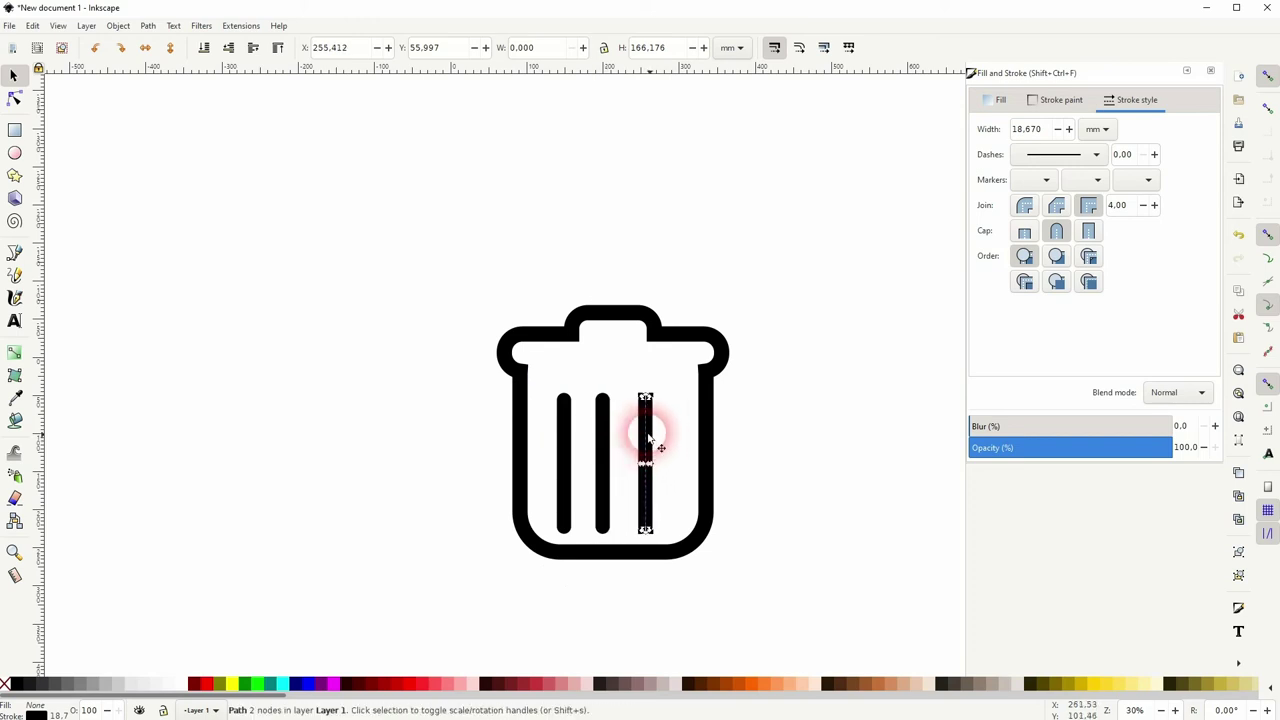
Space the three stripes evenly apart with Align and Distribute.
click(118, 26)
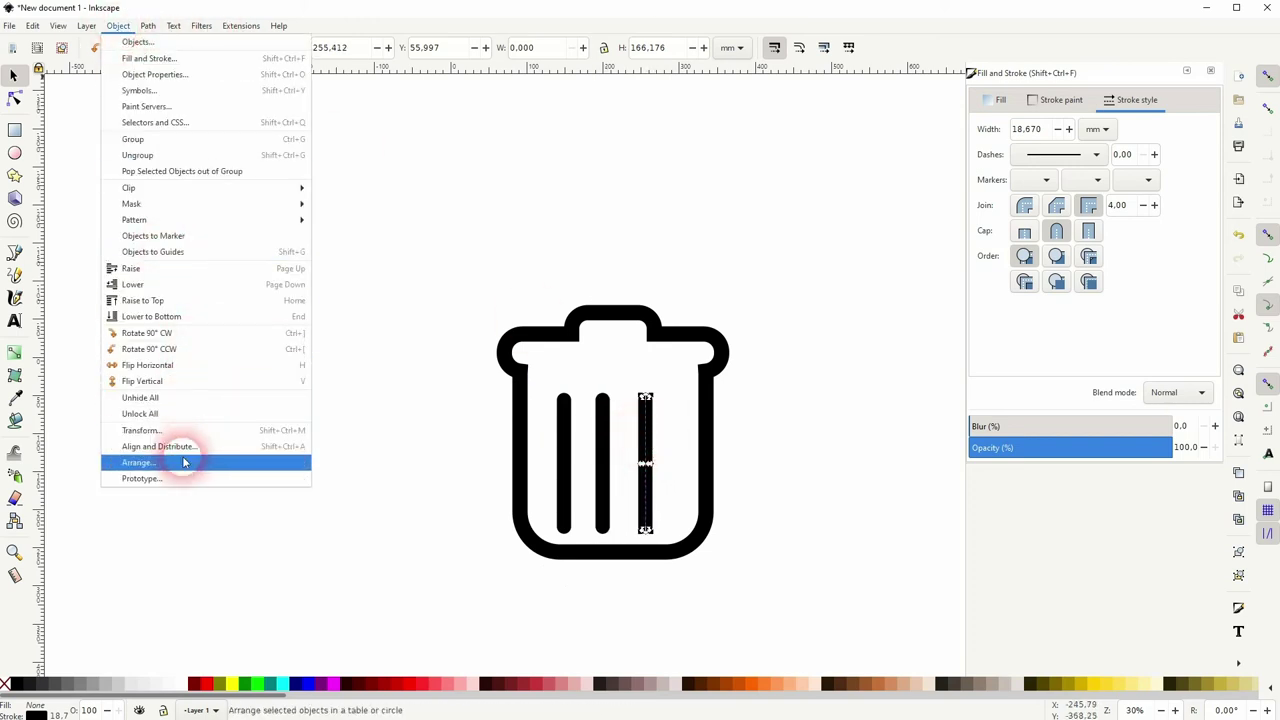
click(183, 447)
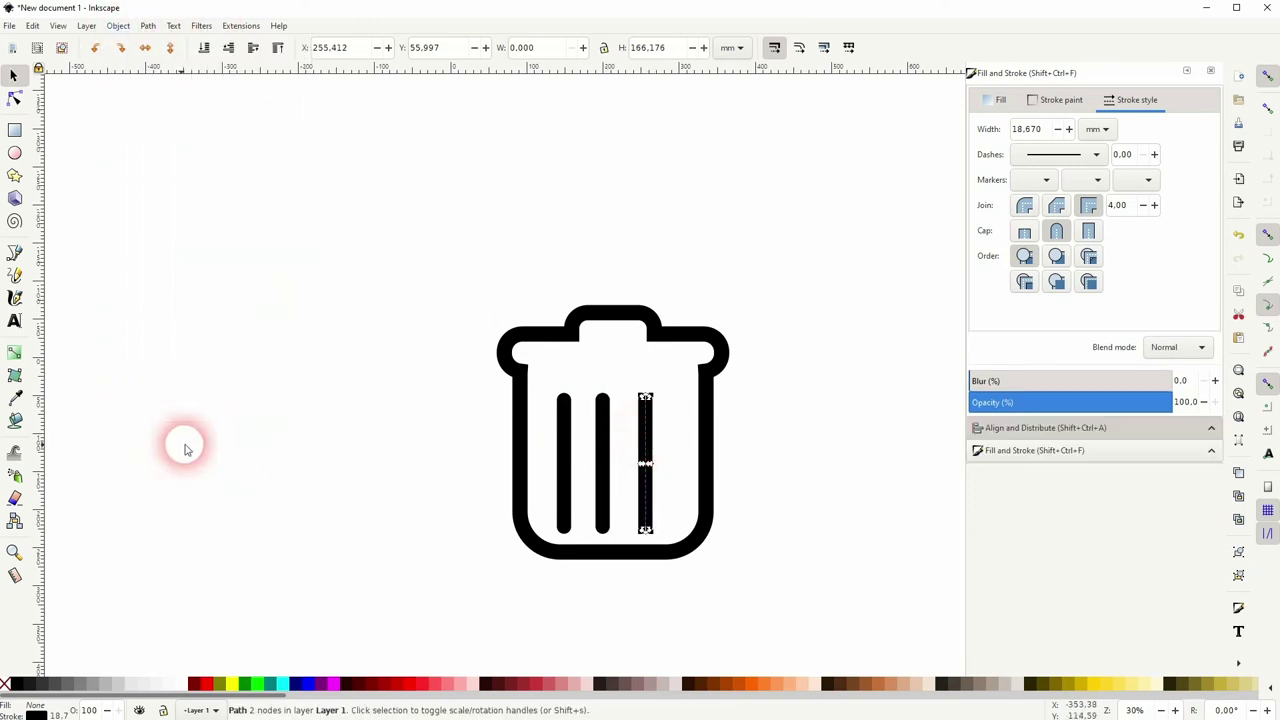
click(1075, 432)
click(645, 426)
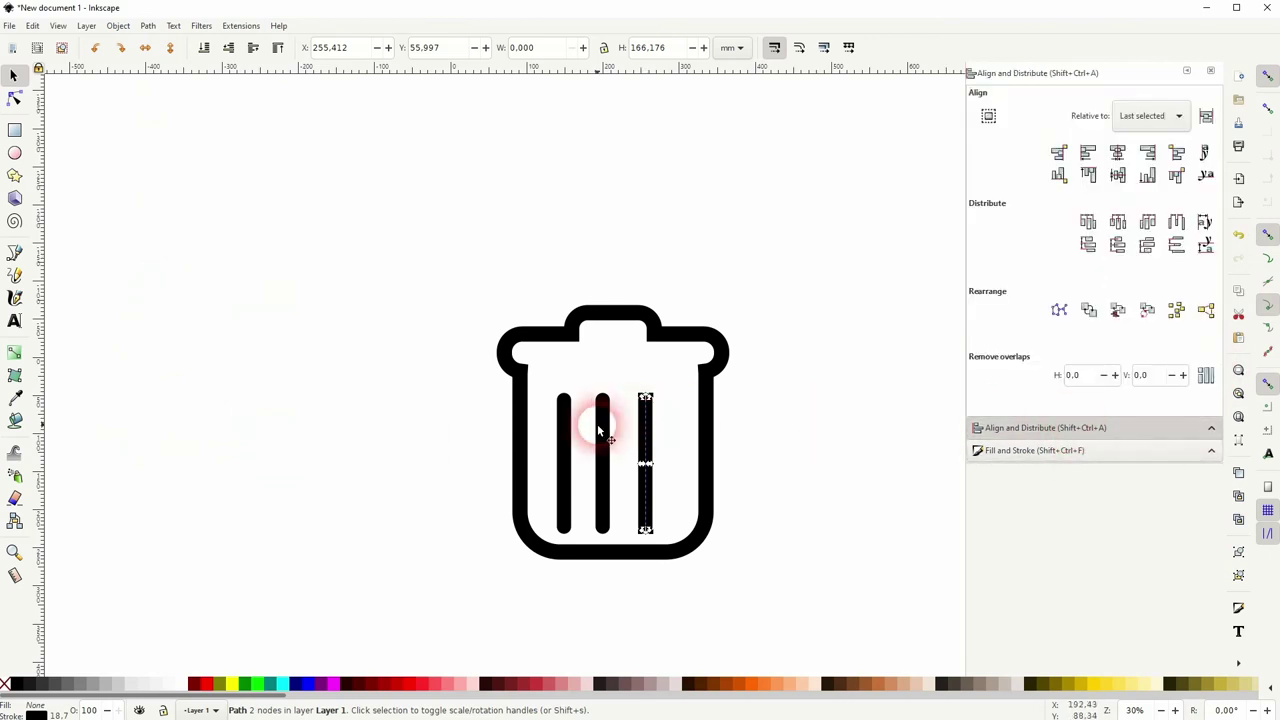
shift+click(600, 430)
shift+click(563, 430)
click(1118, 221)
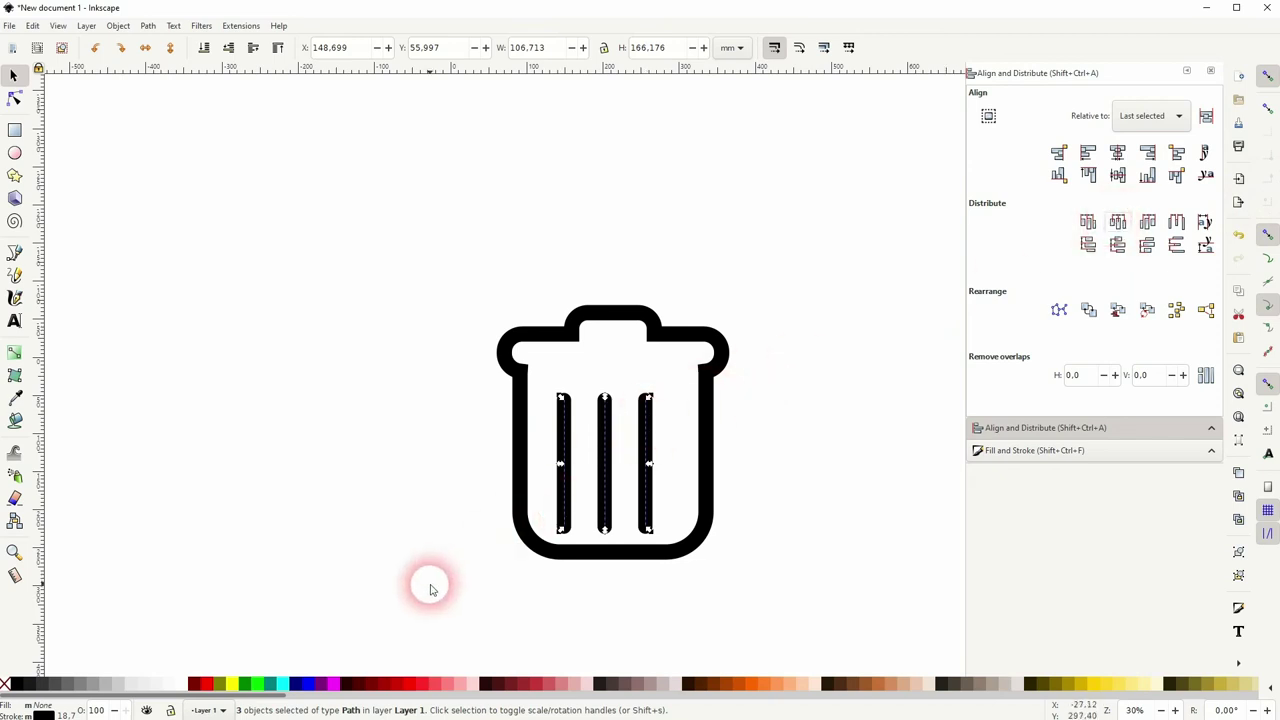
Group the three stripes, centre them horizontally in the bin and lift them slightly.
key(ctrl+g)
drag(391, 597, 908, 194)
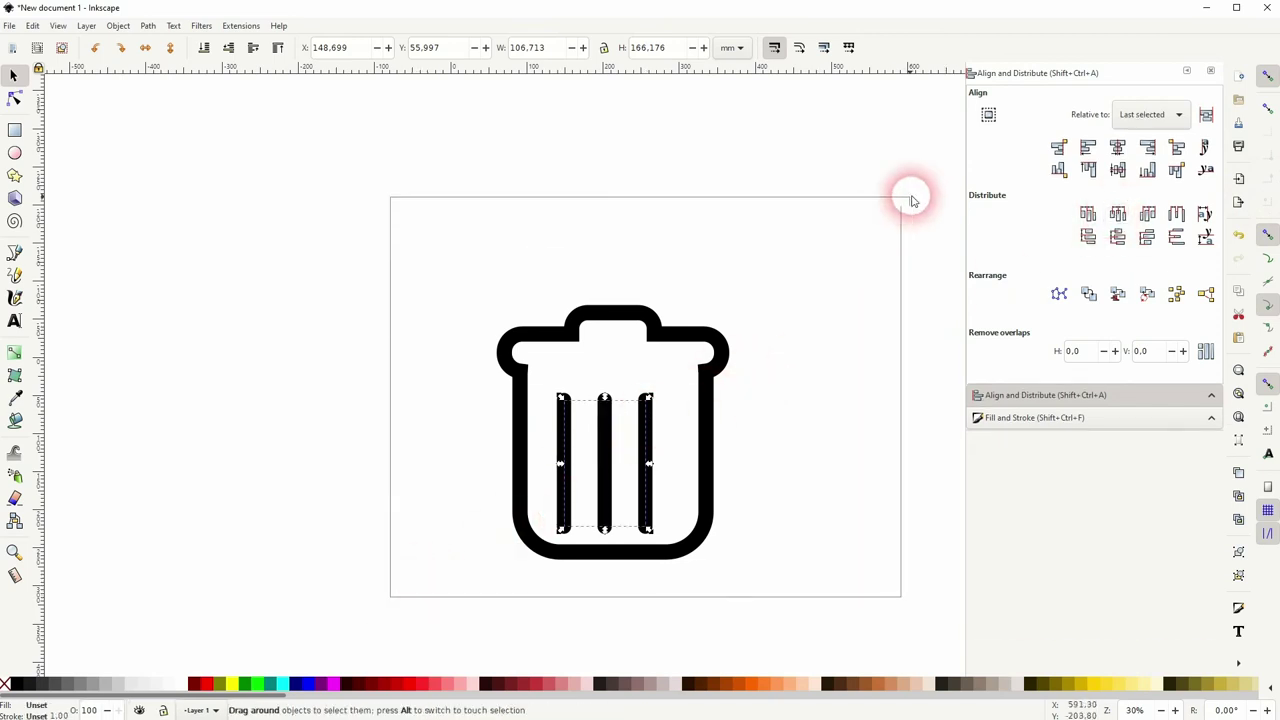
click(1117, 150)
click(843, 414)
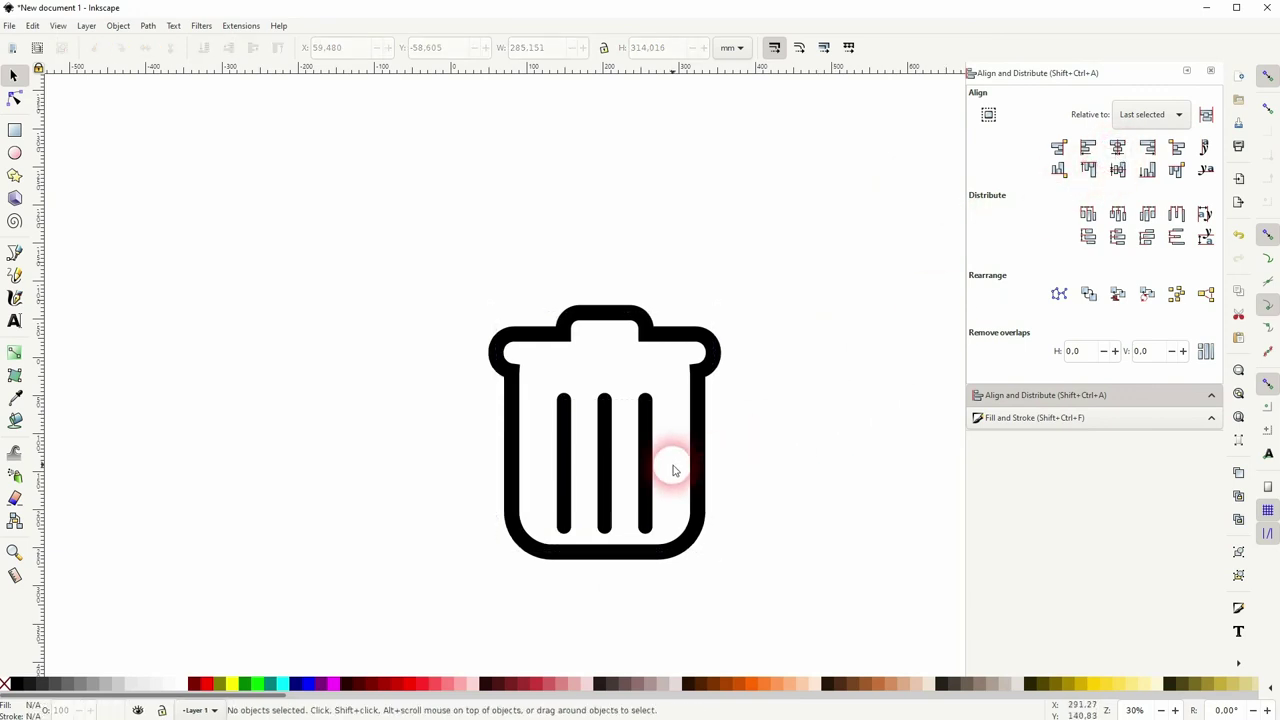
drag(606, 467, 603, 453)
click(826, 458)
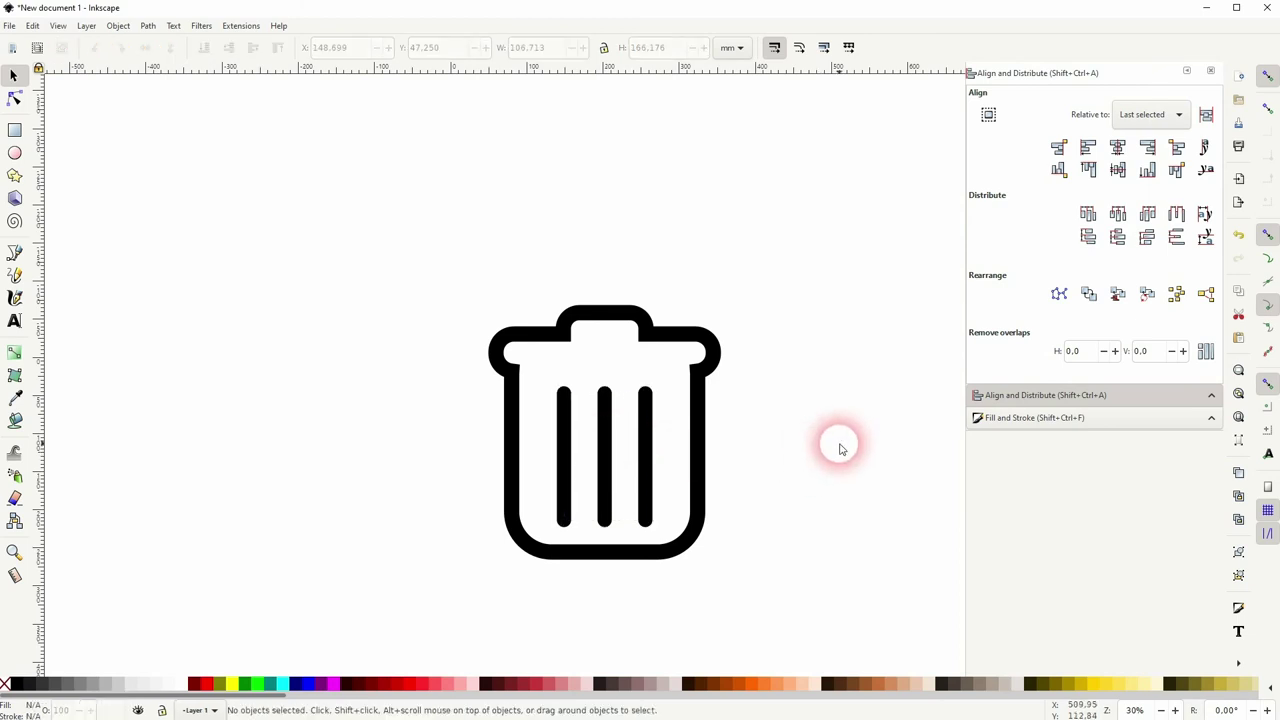
Close the Fill and Stroke panel and move the whole icon up on the page.
key(shift+ctrl+f)
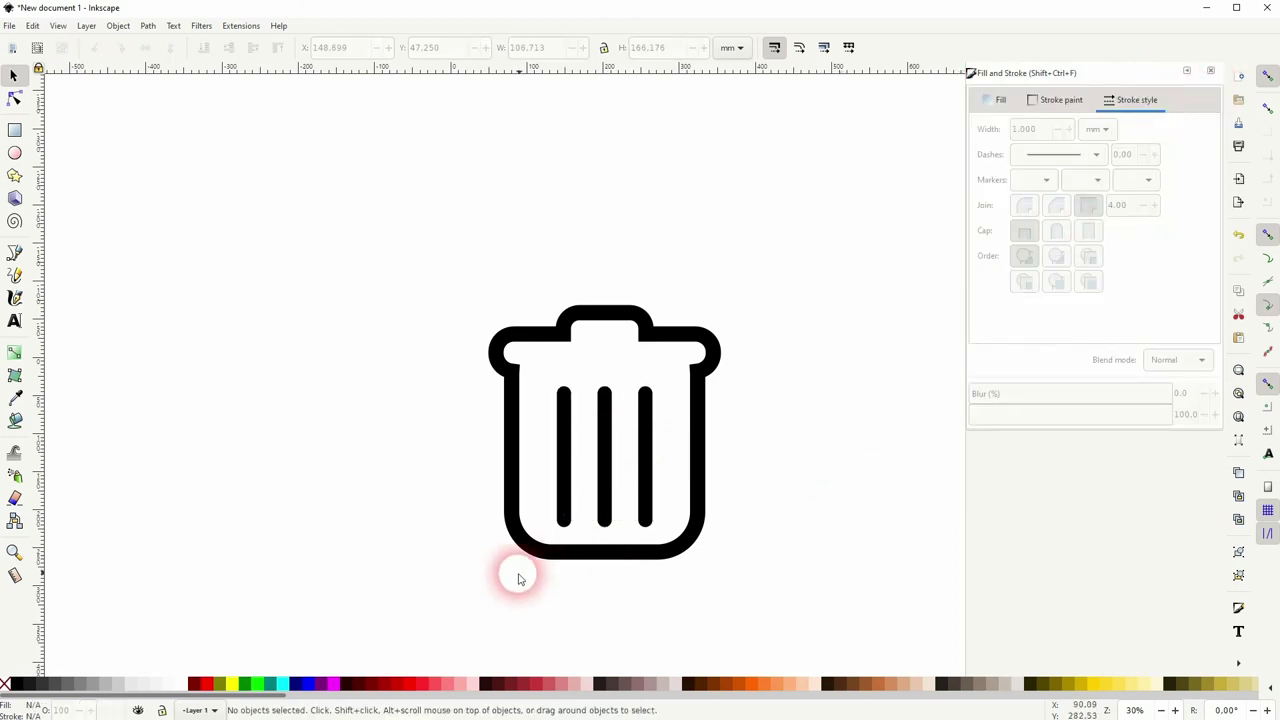
click(1210, 70)
key(ctrl+a)
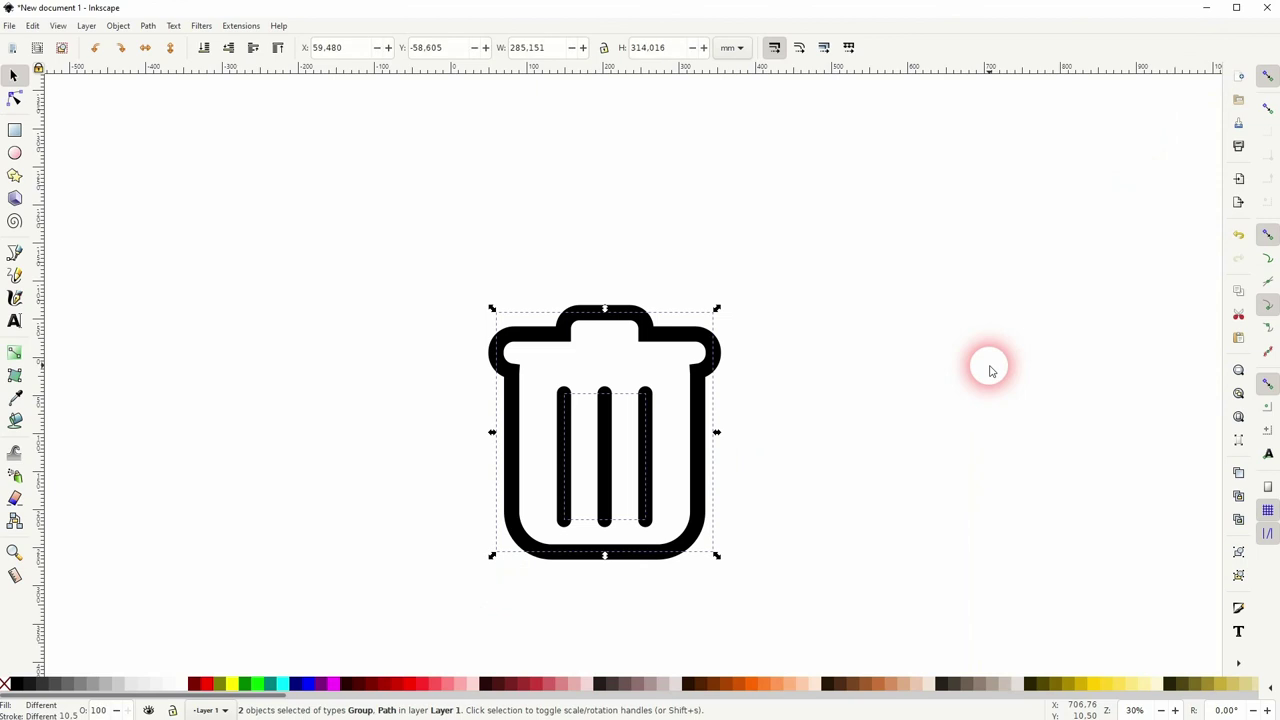
mouse_move(686, 447)
mouse_down()
mouse_move(714, 449)
mouse_move(683, 409)
mouse_up()
click(718, 381)
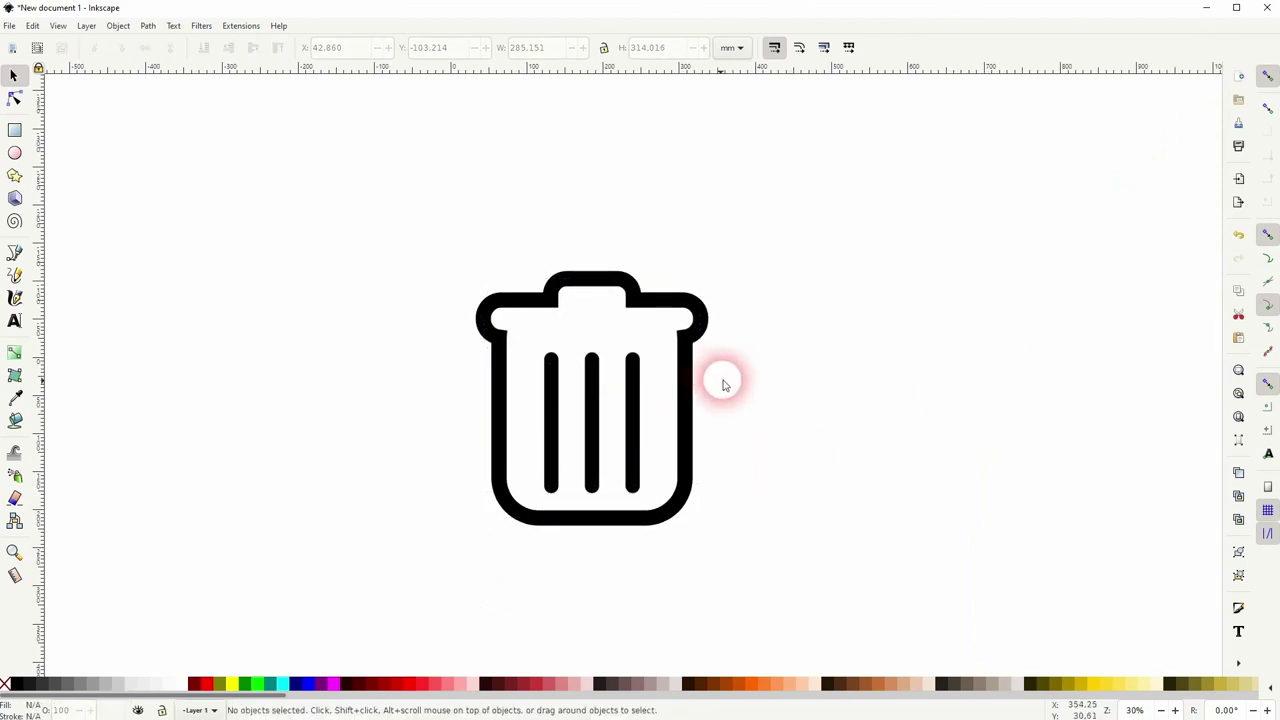